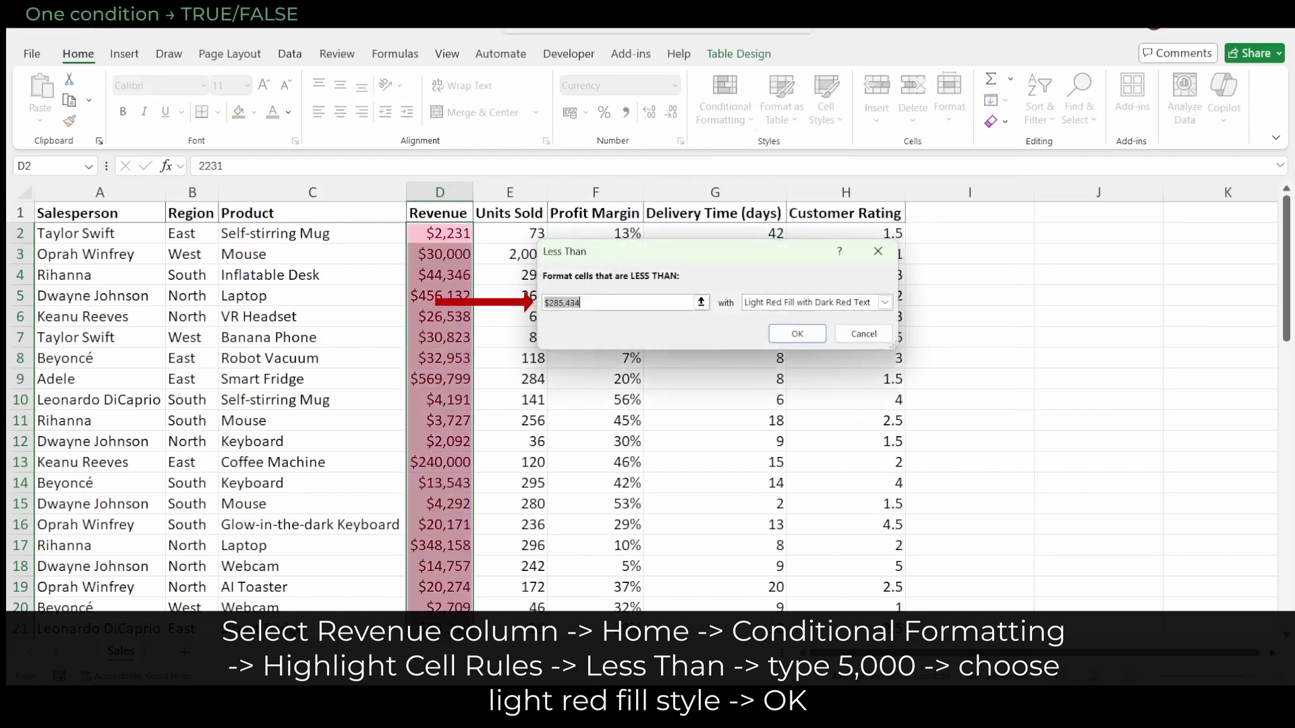
pyautogui.write('5000')
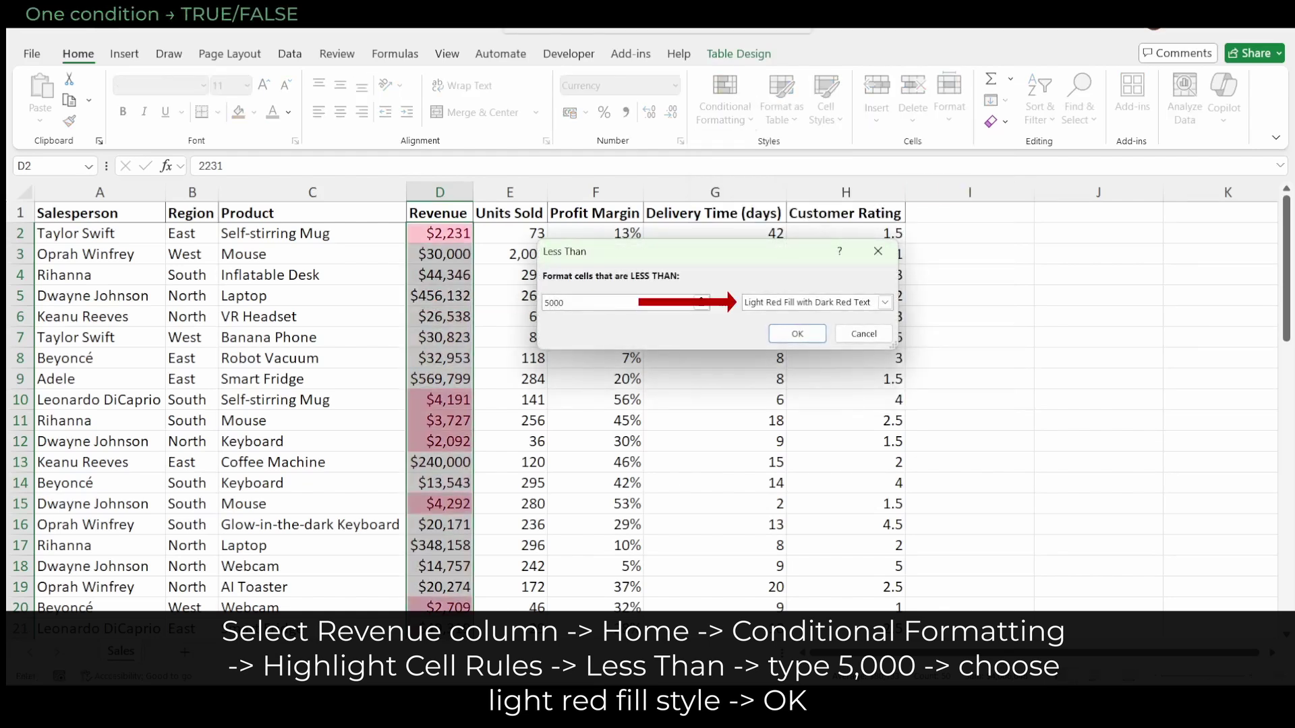
# Step: Apply a light red fill to Revenue values below 5000 and clear the selection
pyautogui.click(886, 303)
pyautogui.click(779, 351)
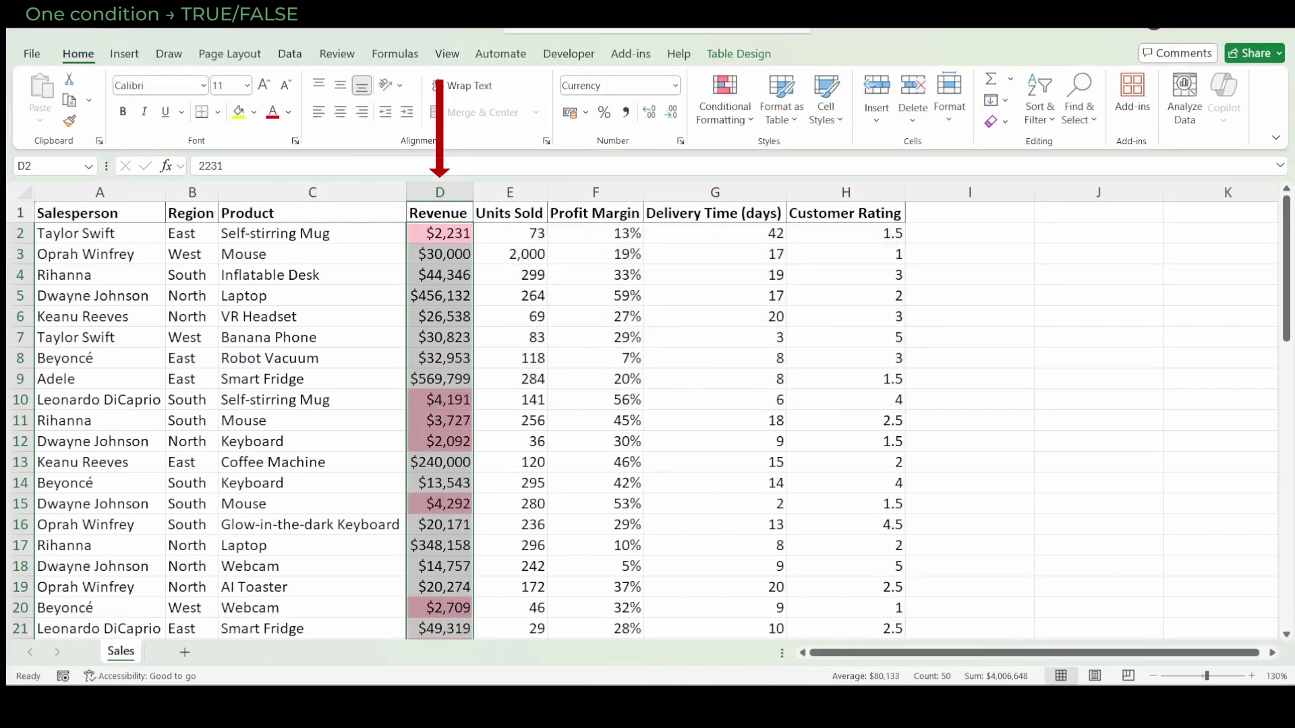
pyautogui.press('Up')
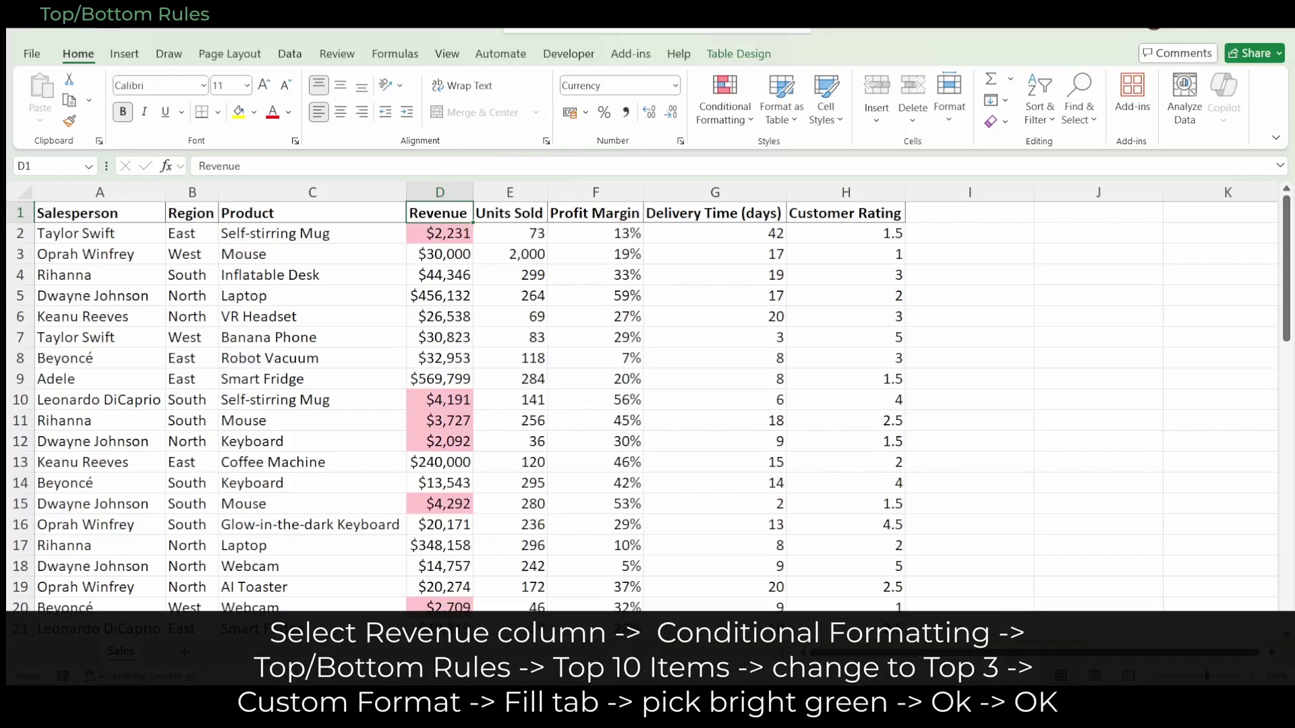
# Step: Select the Revenue values and start a Top Items rule limited to 3 items
pyautogui.press('Down')
pyautogui.hotkey('ctrl', 'shift', 'Down')
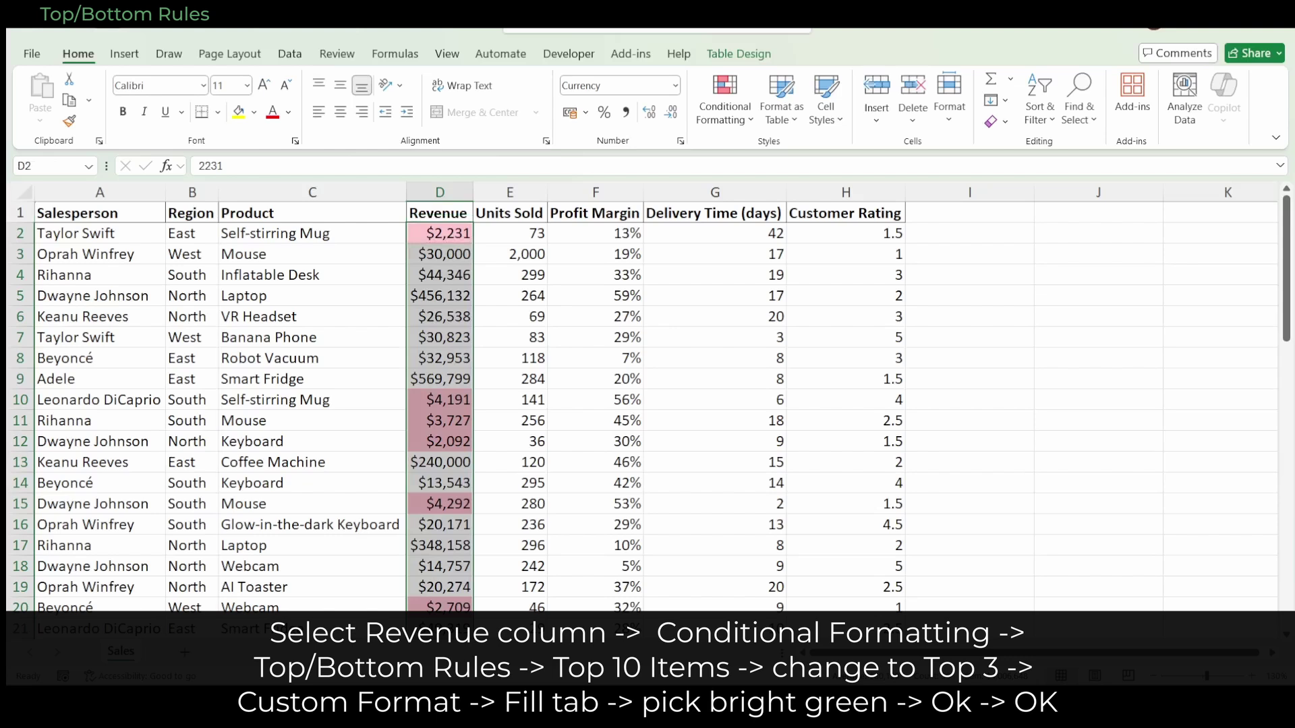
pyautogui.hotkey('alt', 'h')
pyautogui.press('l')
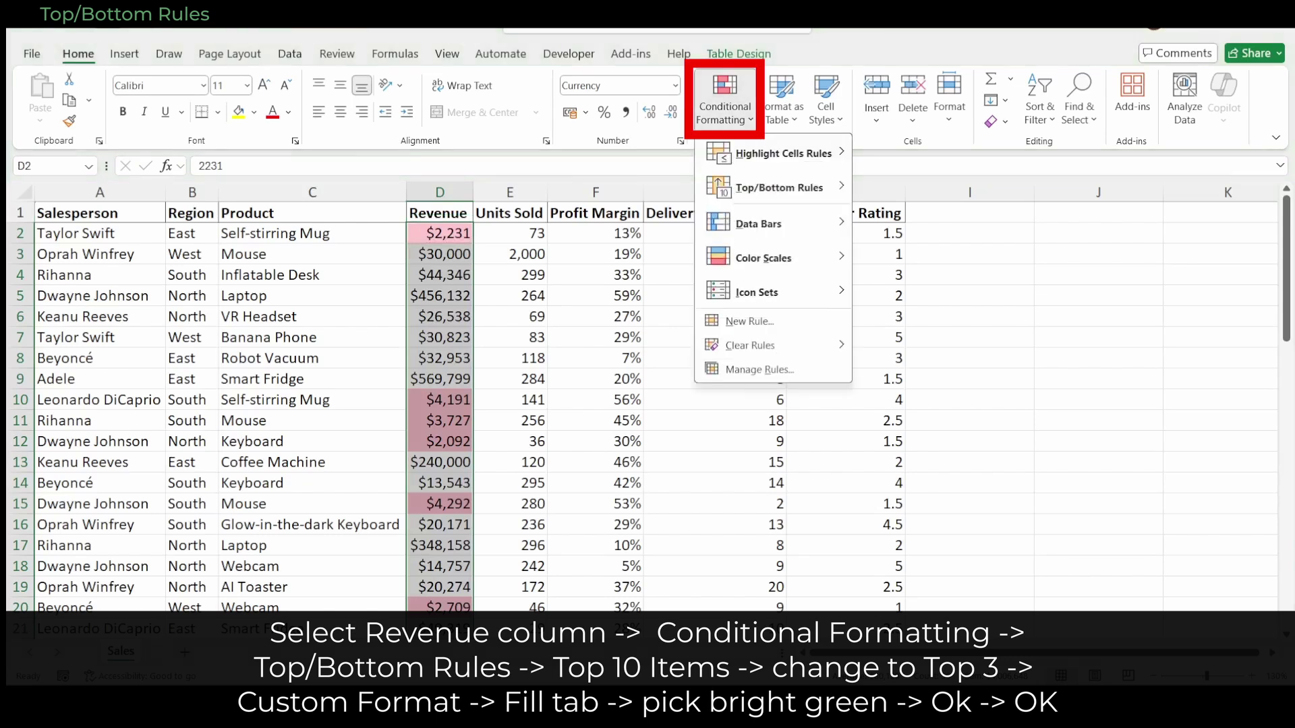
pyautogui.press('t')
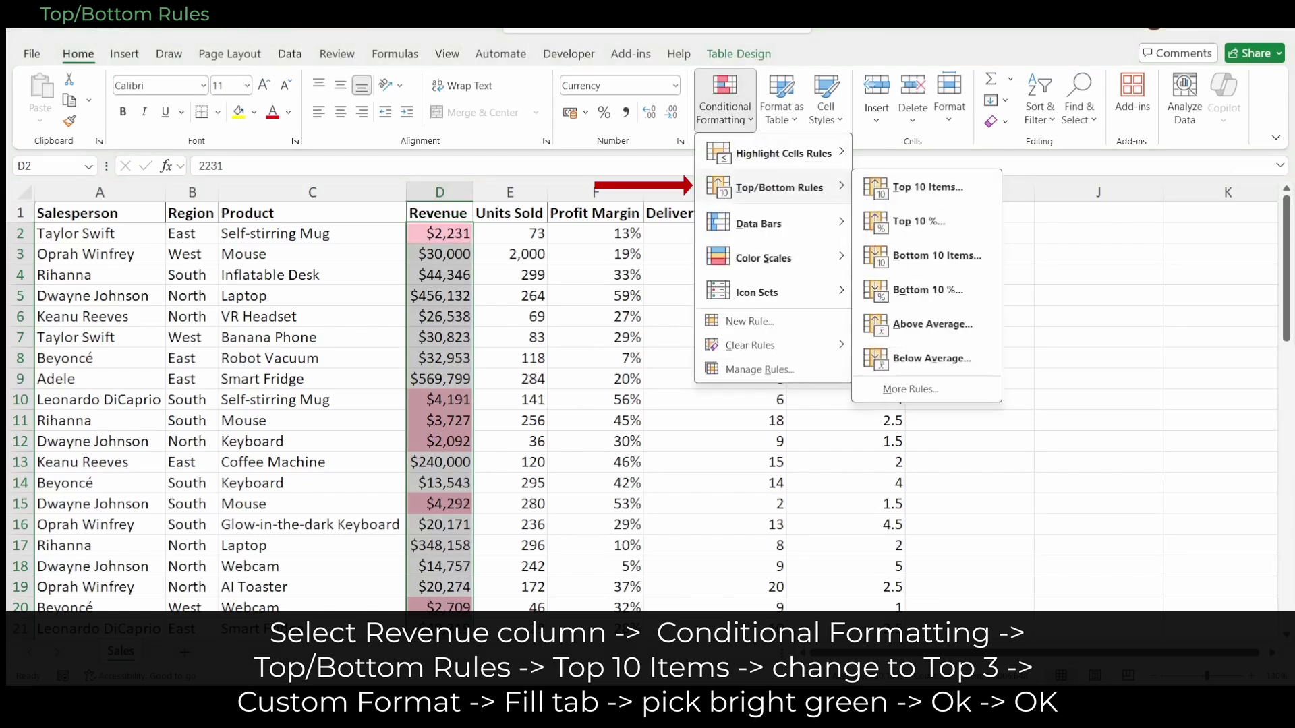
pyautogui.press('Right')
pyautogui.press('Return')
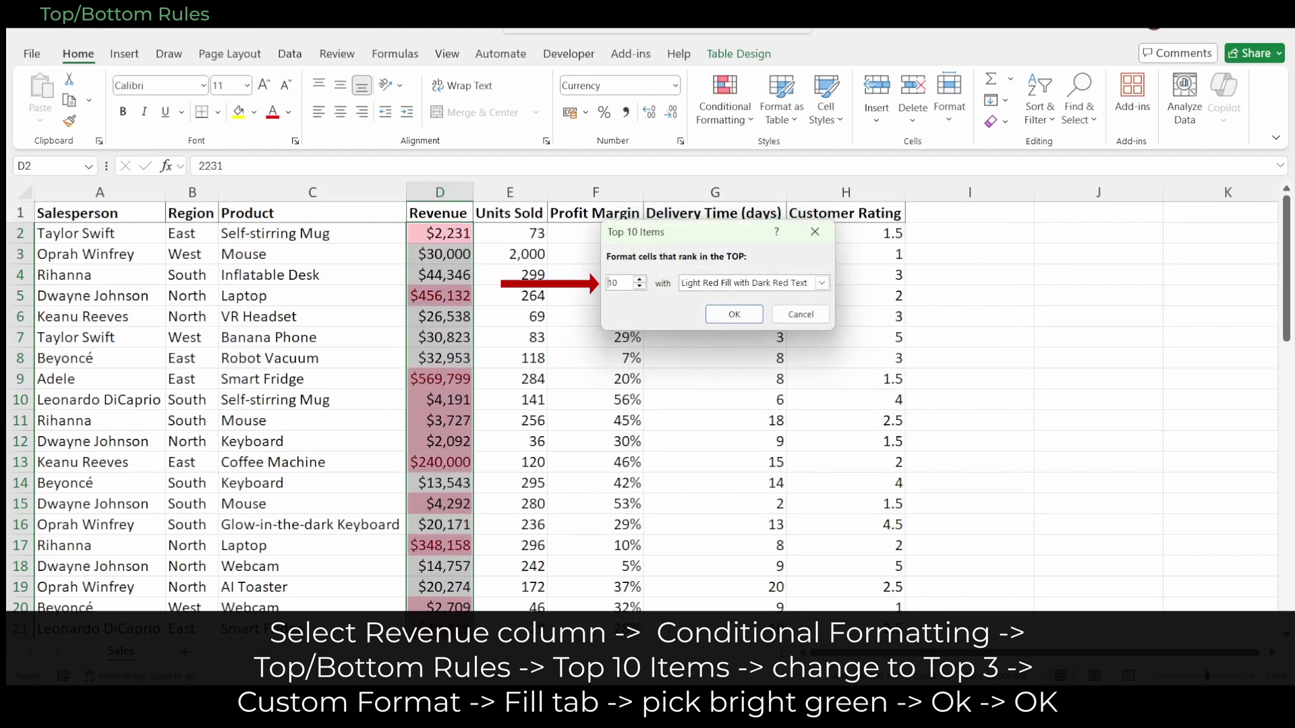
pyautogui.hotkey('shift', 'End')
pyautogui.write('3')
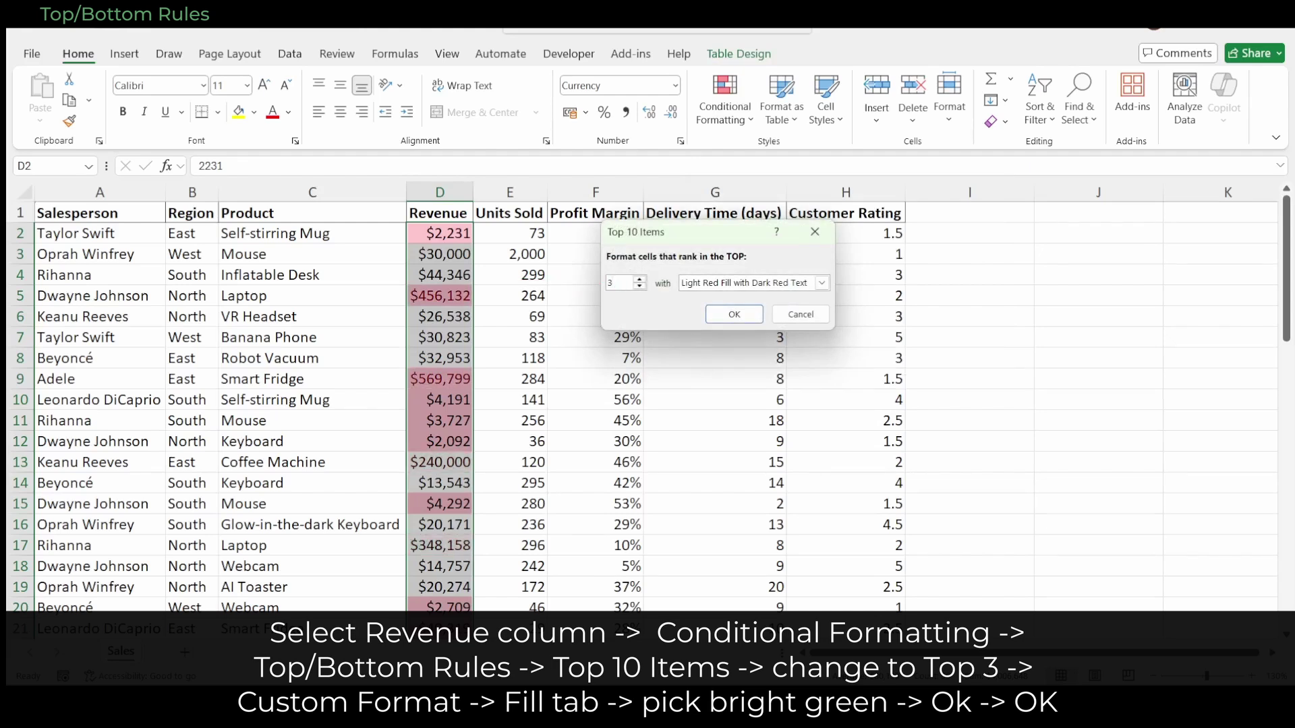
# Step: Give the top 3 Revenue rule a custom bright green fill and apply it
pyautogui.click(821, 282)
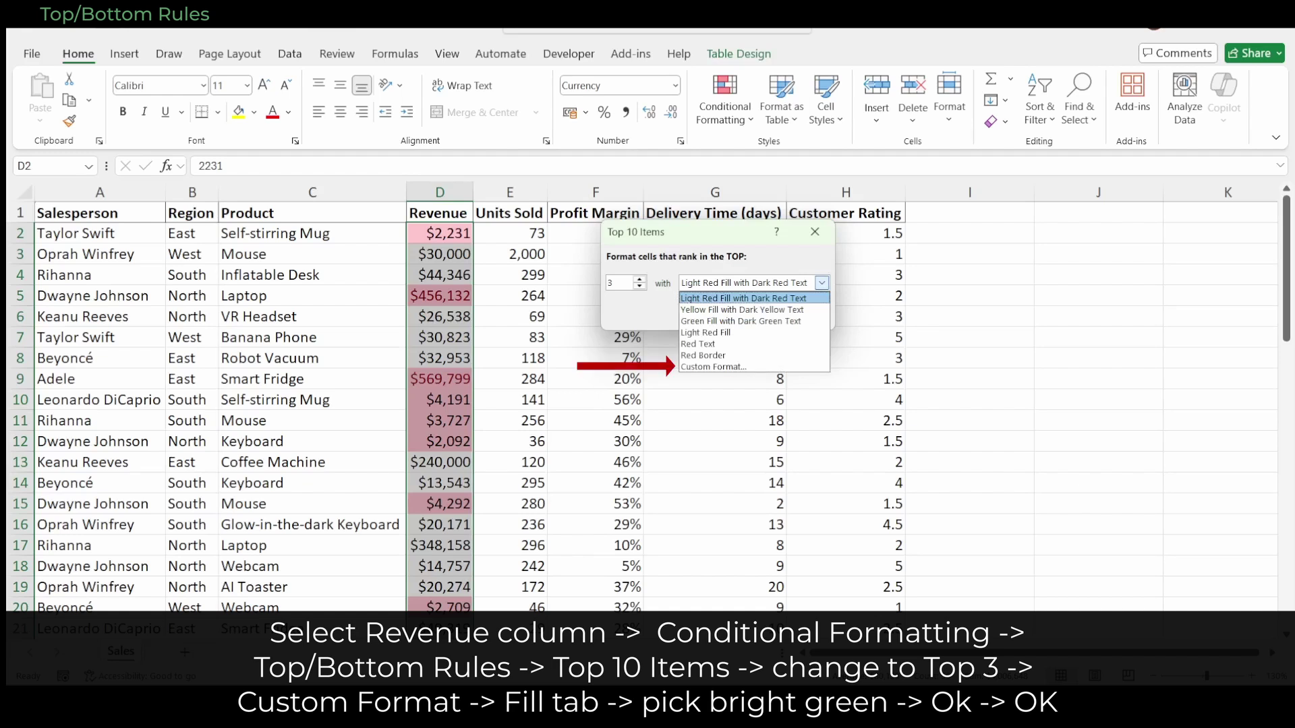
pyautogui.press('Down')
pyautogui.press('Down')
pyautogui.press('Down')
pyautogui.press('Down')
pyautogui.press('Down')
pyautogui.press('Return')
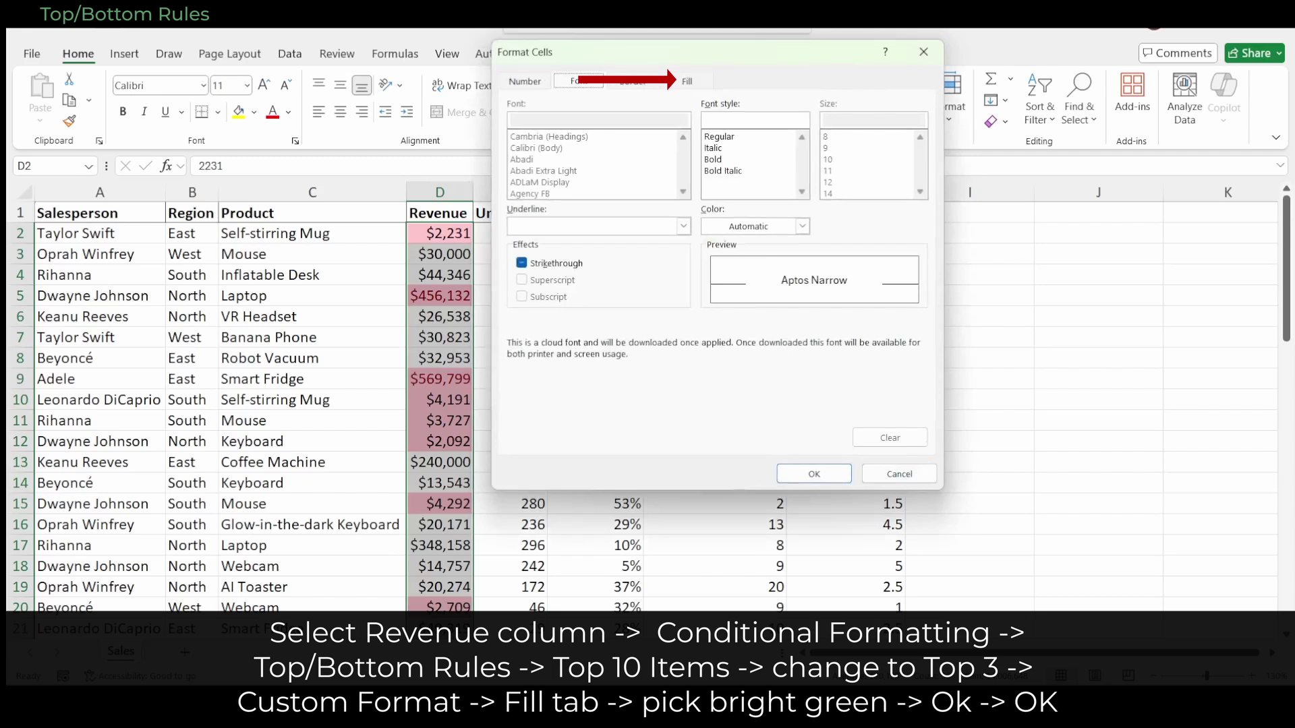
pyautogui.hotkey('ctrl', 'Tab')
pyautogui.hotkey('ctrl', 'Tab')
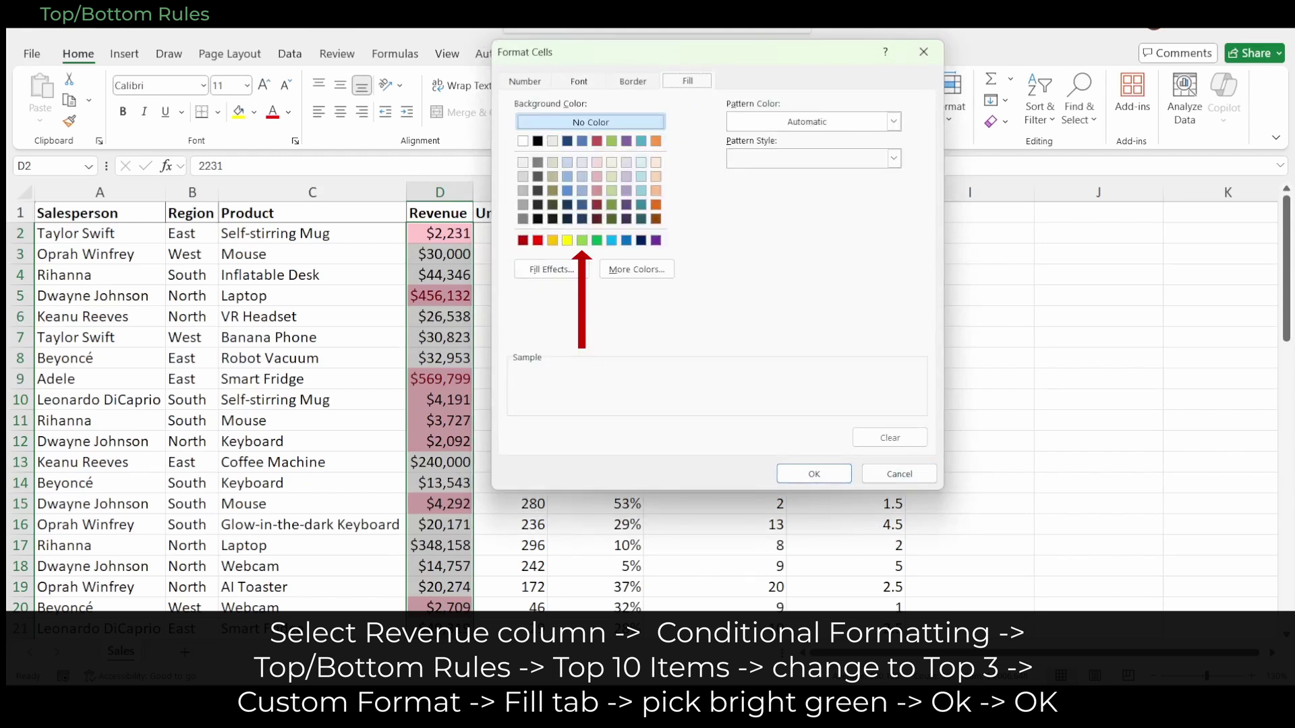
pyautogui.click(582, 240)
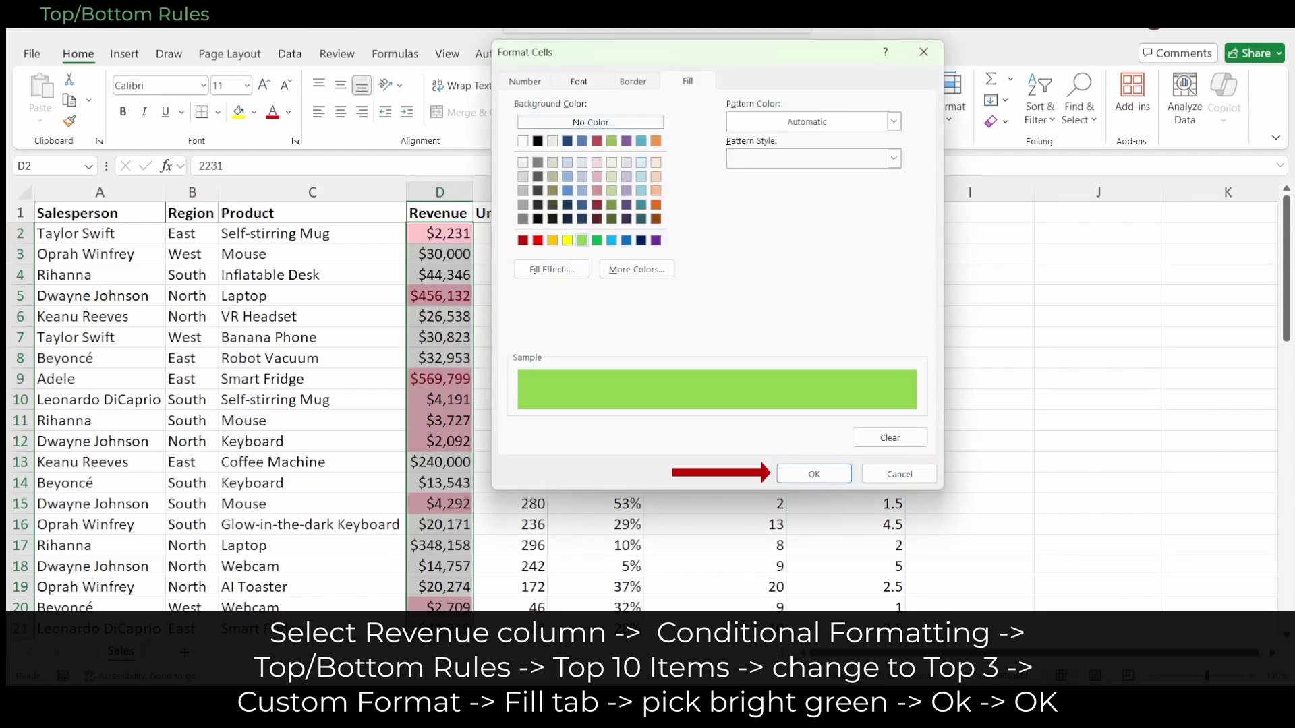
pyautogui.press('Return')
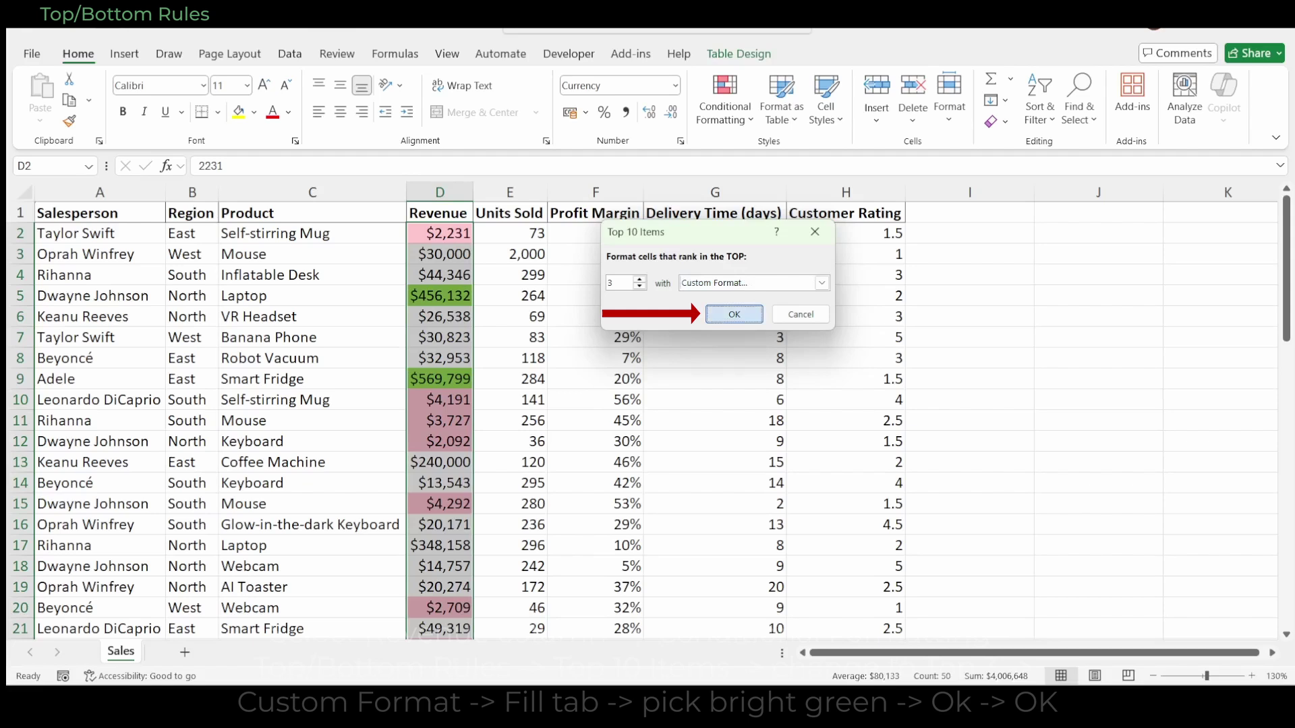
pyautogui.press('Return')
pyautogui.press('Up')
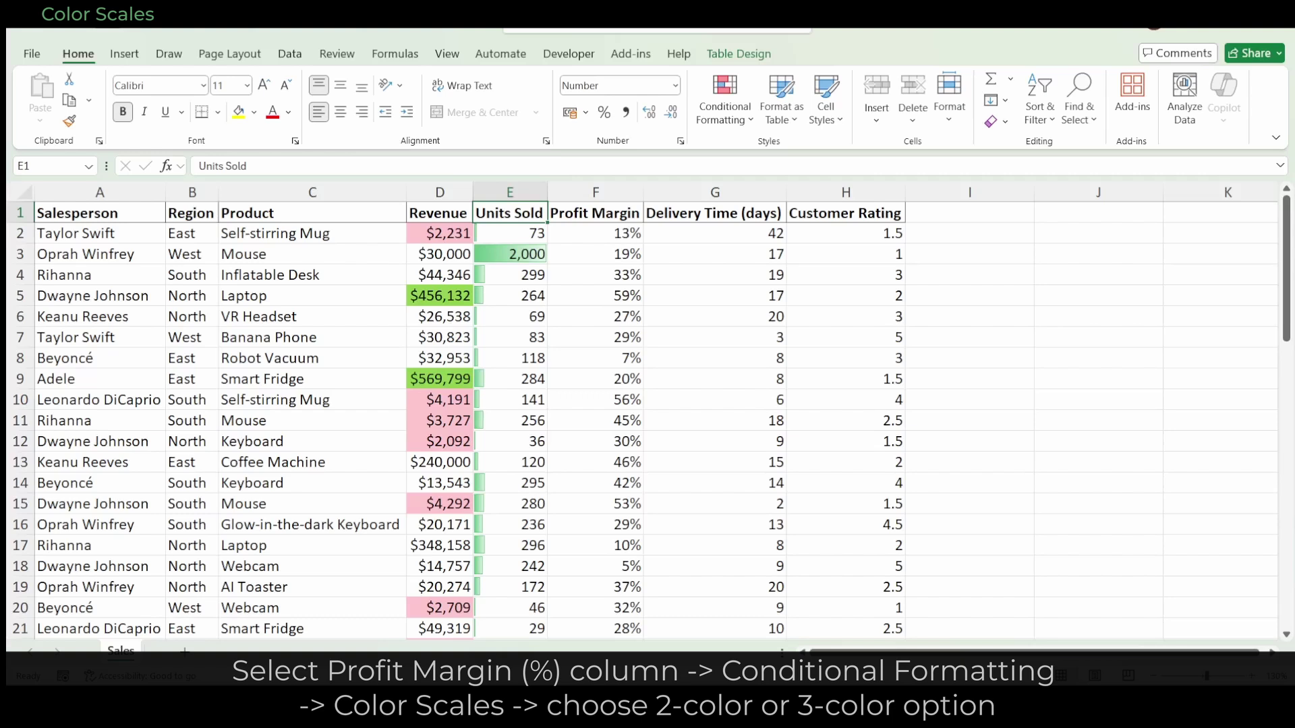
# Step: Select the Profit Margin column and apply the Green - Yellow - Red colour scale
pyautogui.hotkey('ctrl', 'space')
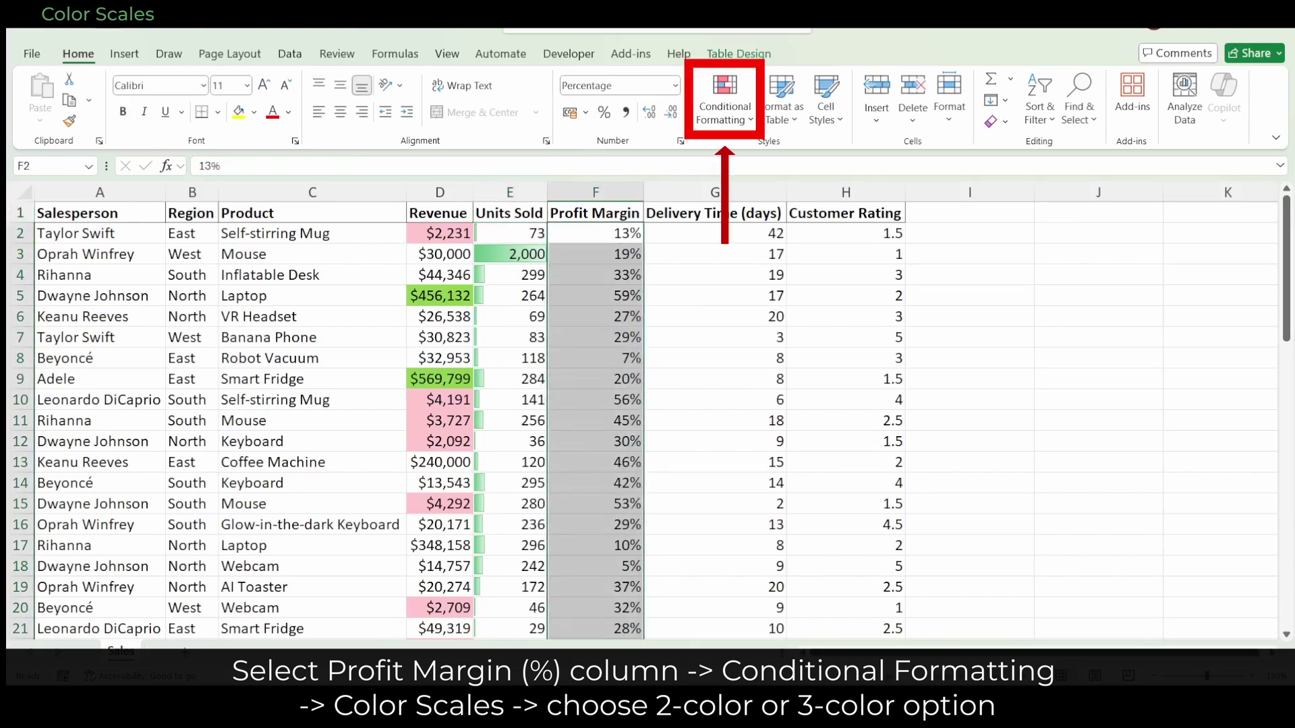
pyautogui.hotkey('alt', 'h')
pyautogui.press('l')
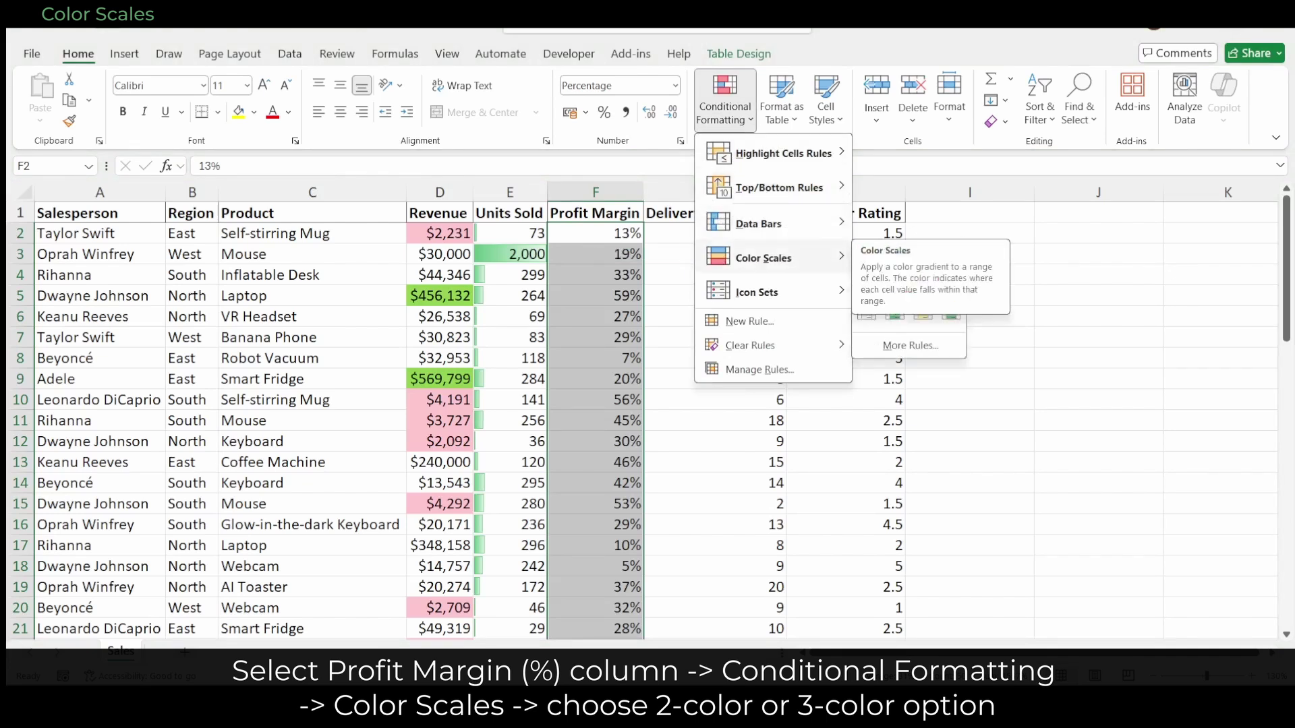
pyautogui.press('Right')
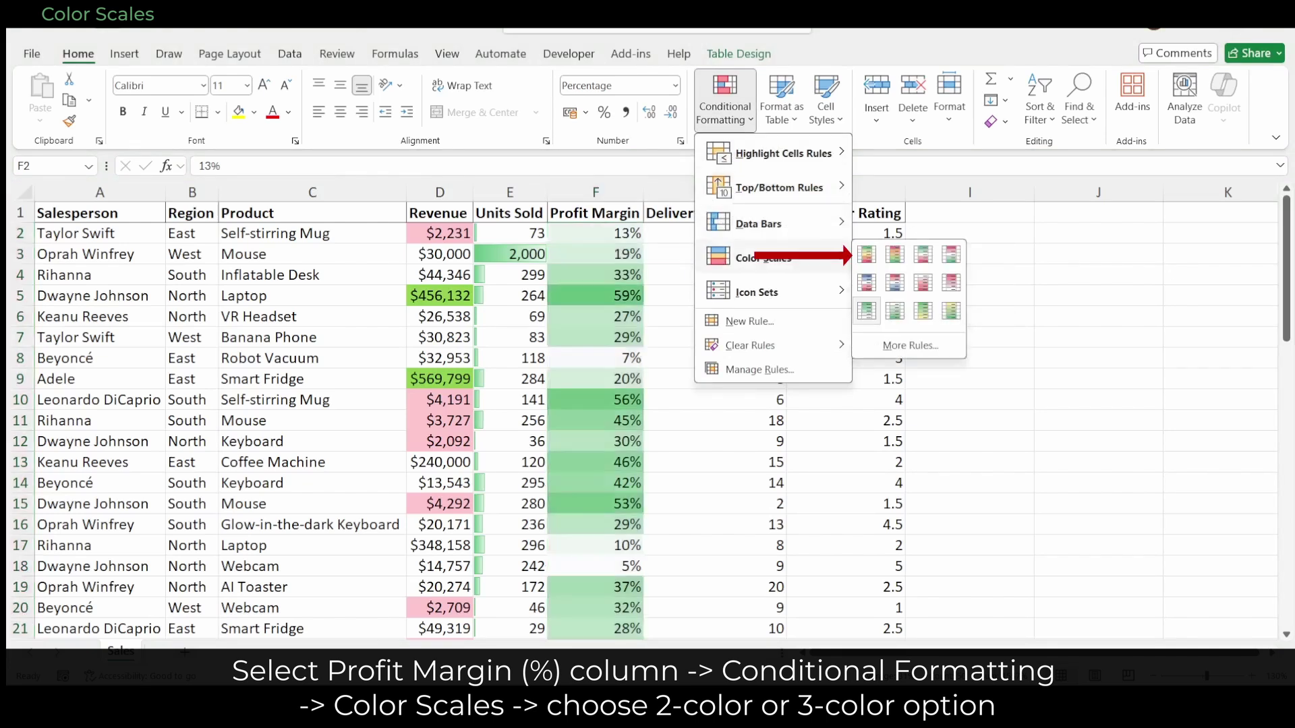
pyautogui.press('Down')
pyautogui.press('Up')
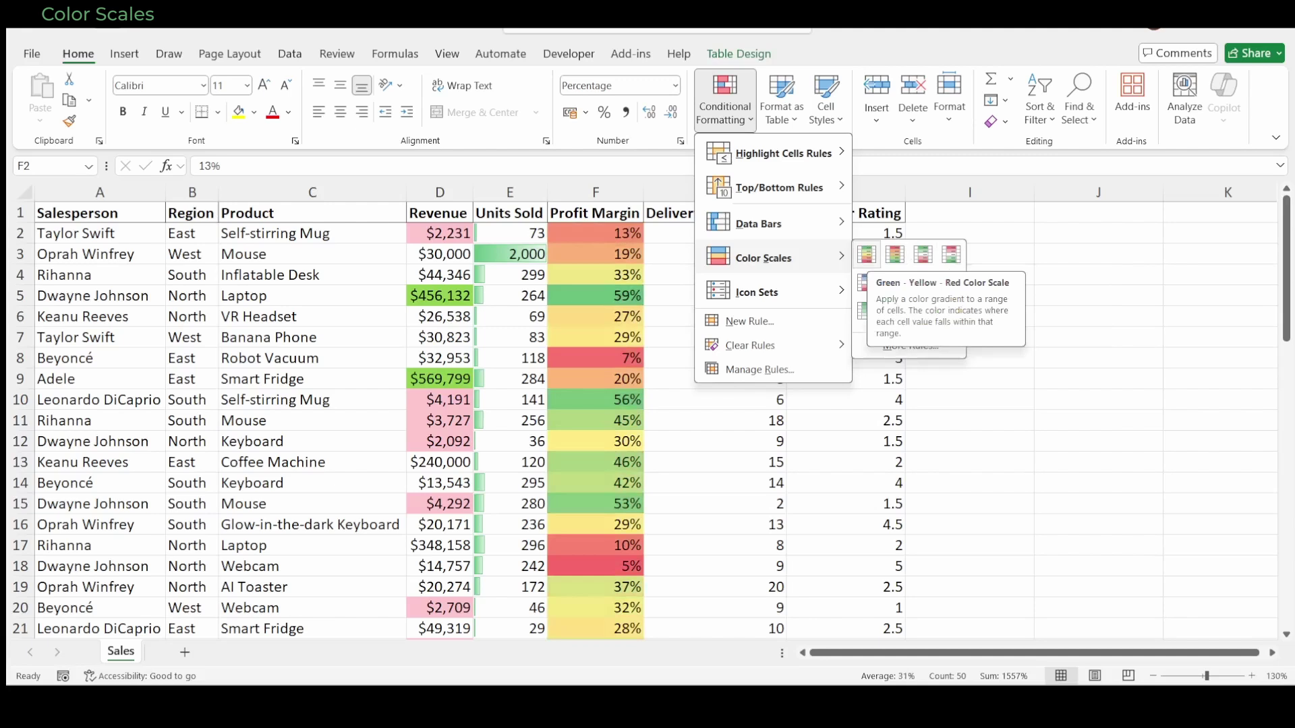
pyautogui.click(867, 255)
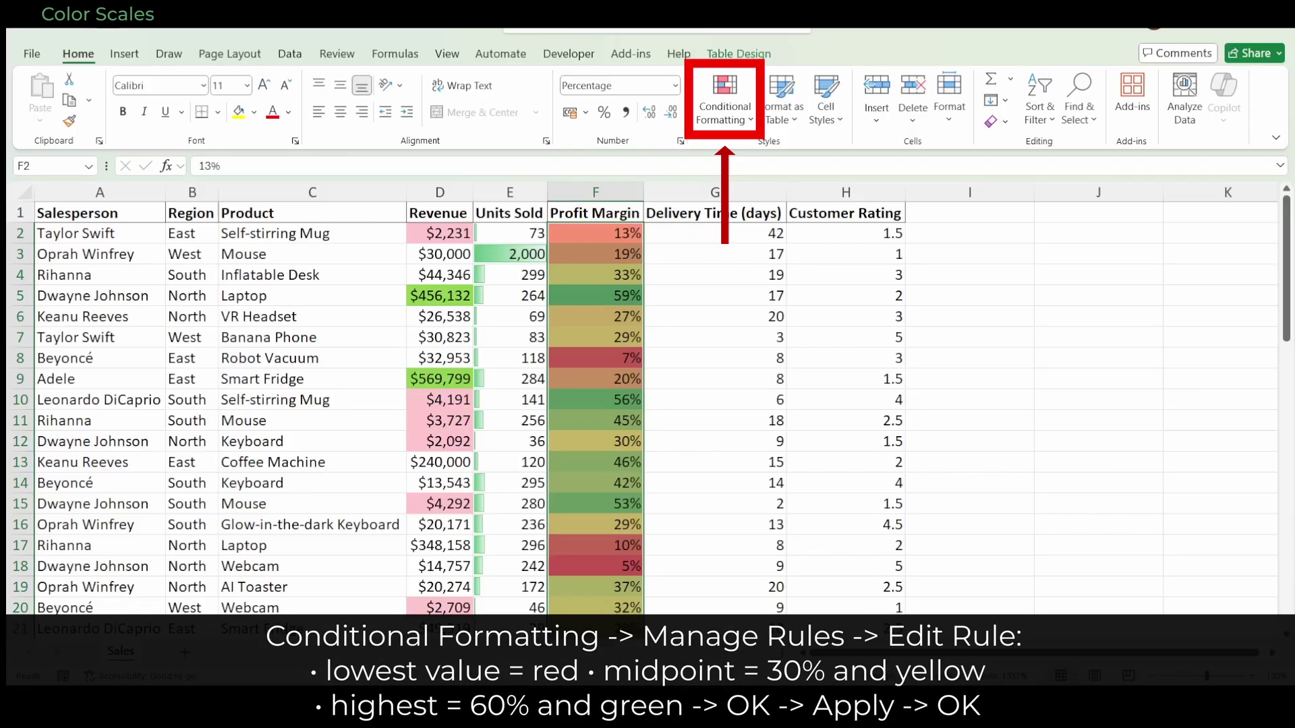
# Step: Edit the graded colour scale rule so the yellow midpoint is Percent 30
pyautogui.hotkey('alt', 'h')
pyautogui.press('l')
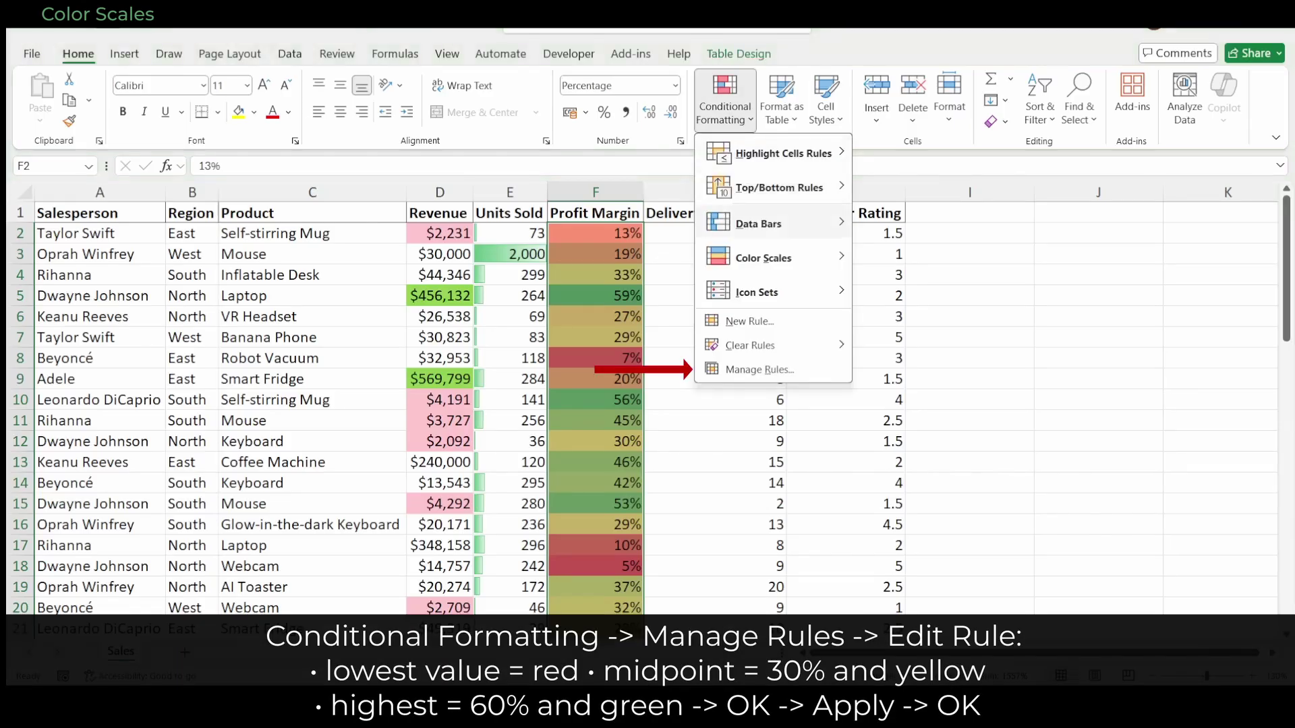
pyautogui.press('r')
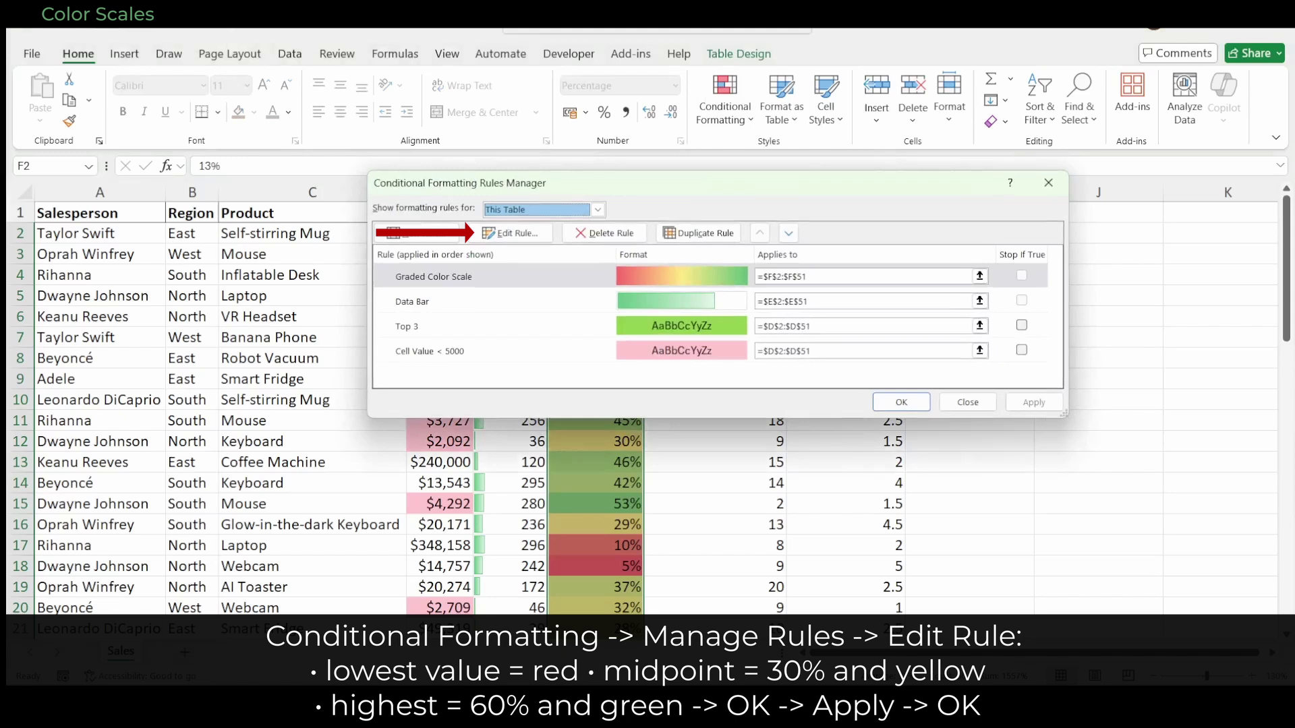
pyautogui.hotkey('alt', 'e')
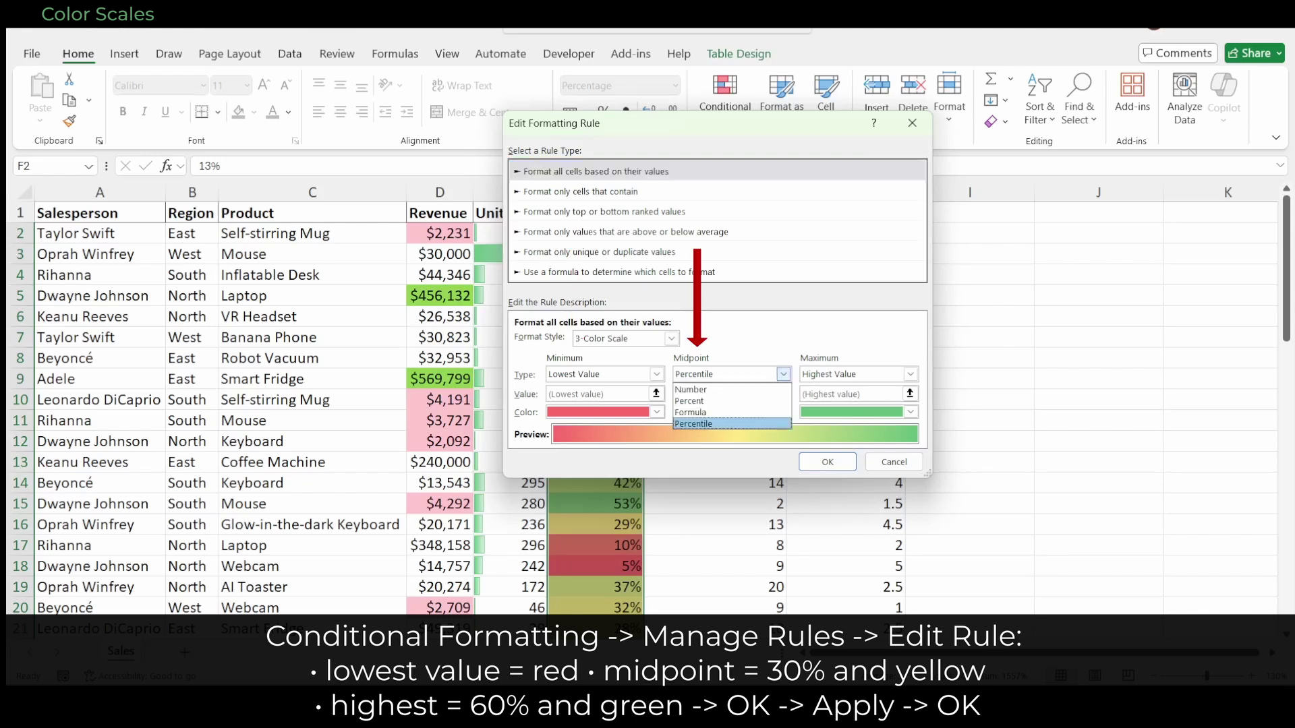
pyautogui.press('Up')
pyautogui.press('Return')
pyautogui.press('Tab')
pyautogui.write('3')
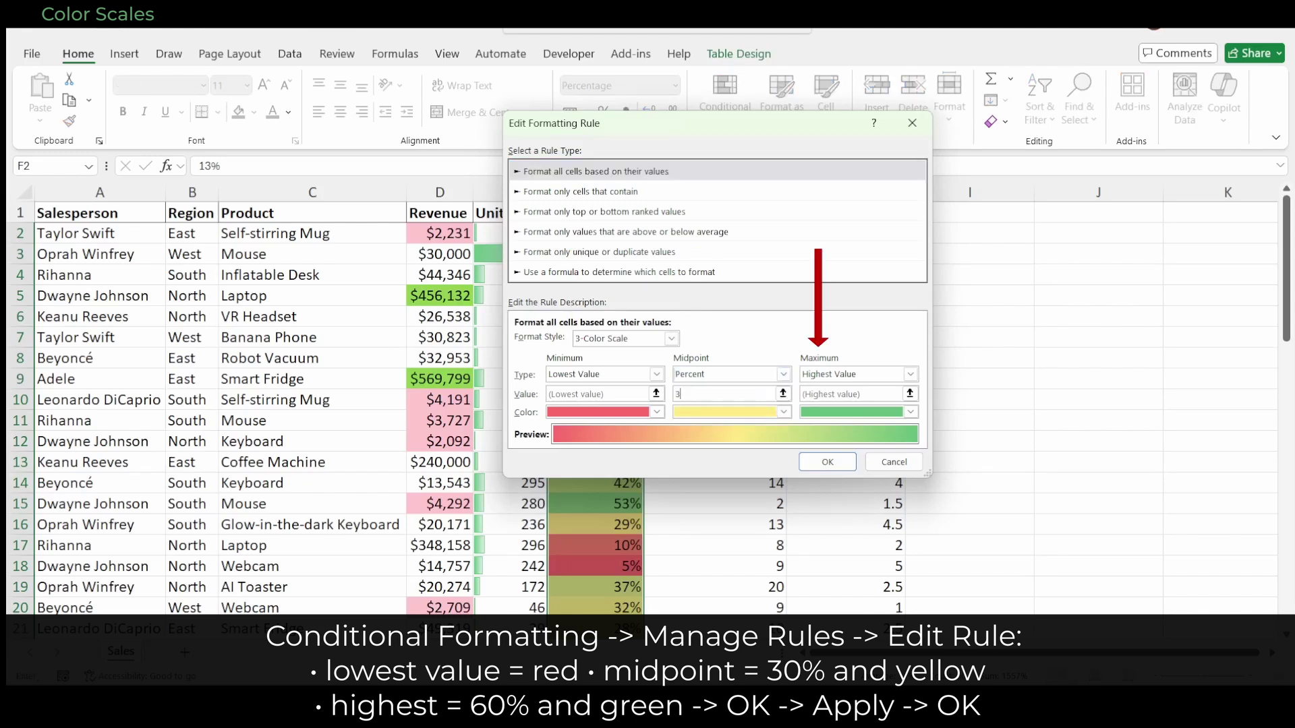
pyautogui.write('0')
# Step: Set the green maximum to Percent 60, confirm and apply the updated scale rule
pyautogui.press('Tab')
pyautogui.press('Tab')
pyautogui.hotkey('alt', 'Down')
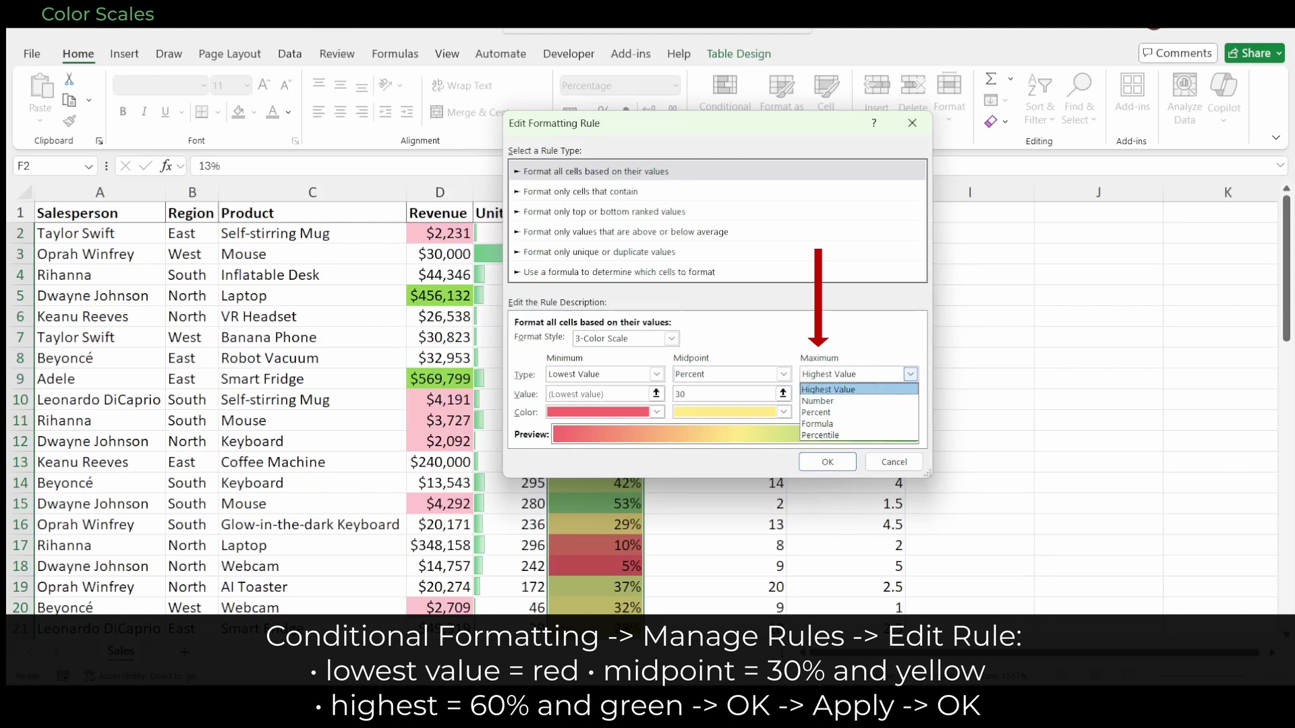
pyautogui.press('Down')
pyautogui.press('Down')
pyautogui.press('Return')
pyautogui.press('Tab')
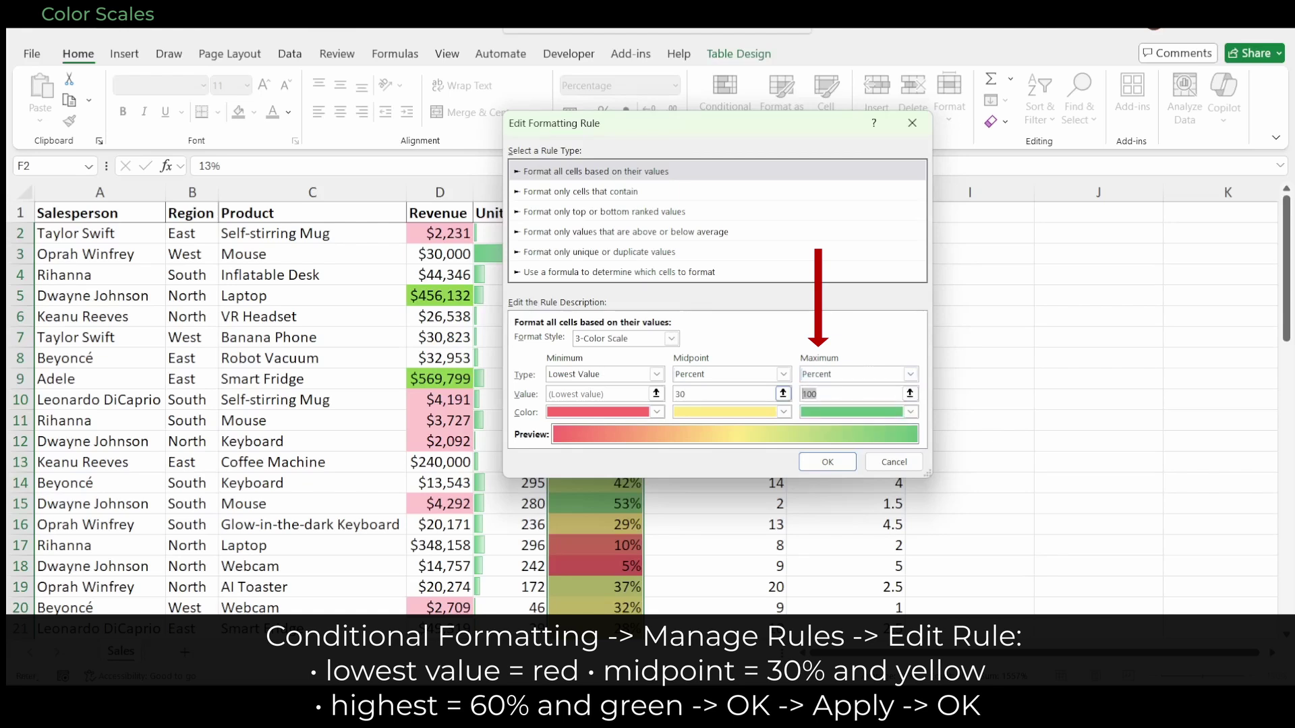
pyautogui.write('60')
pyautogui.press('Return')
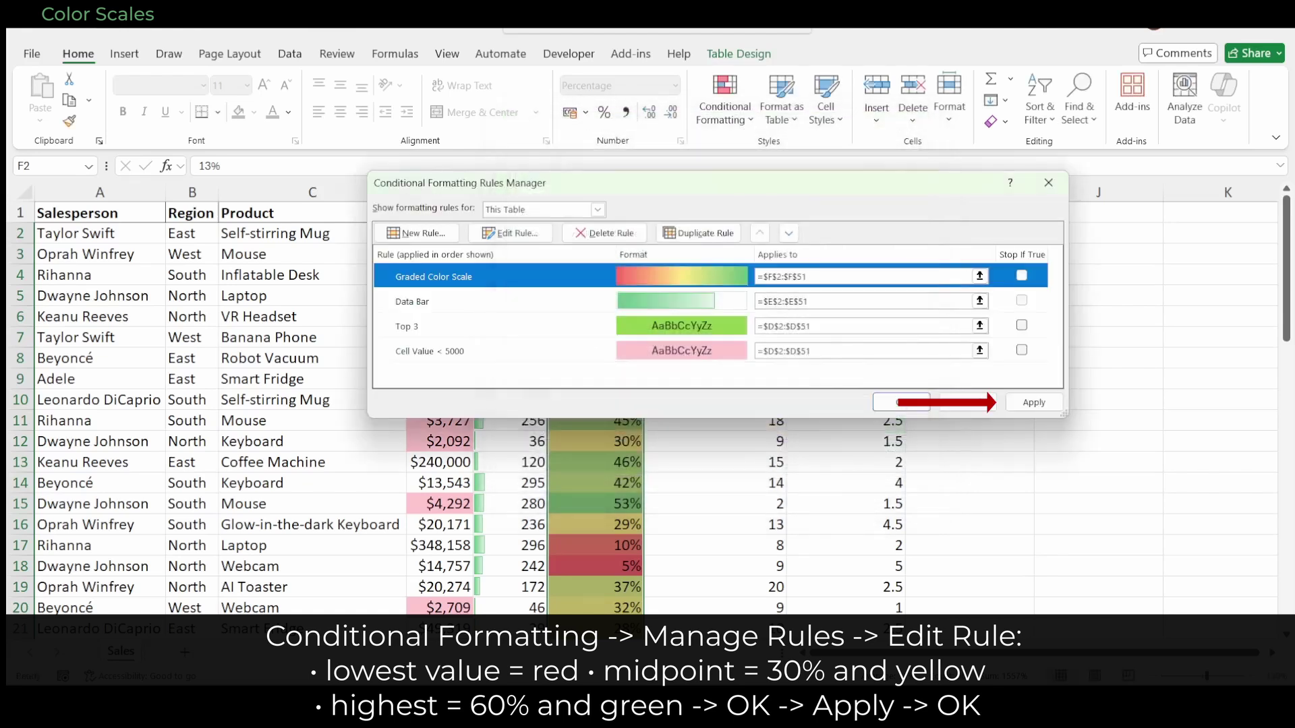
pyautogui.hotkey('alt', 'a')
pyautogui.press('Return')
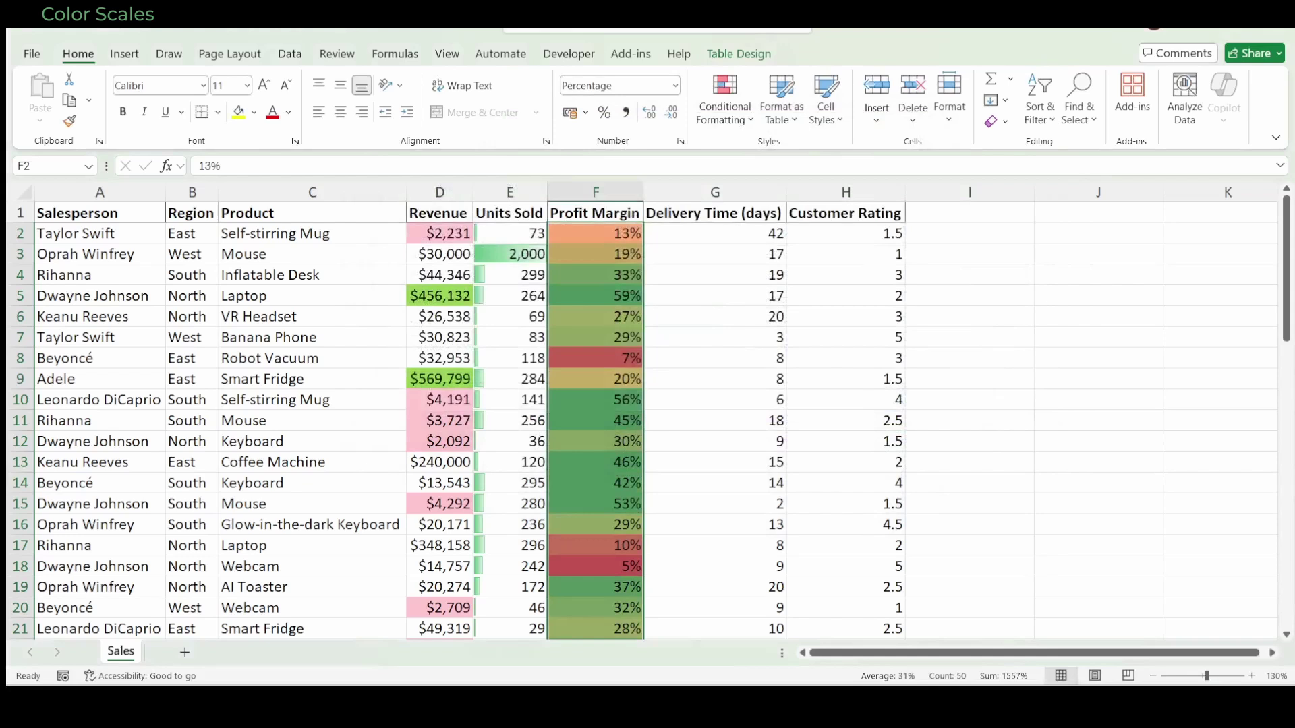
pyautogui.press('Up')
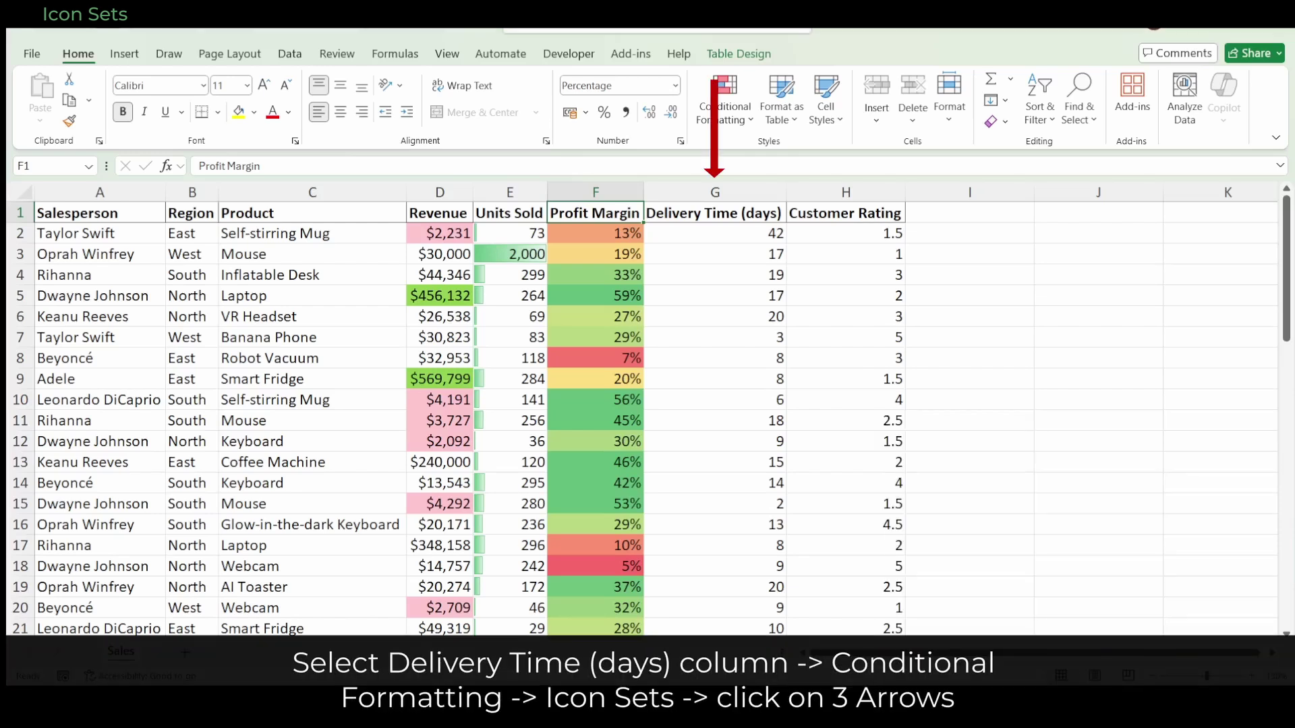
# Step: Select the Delivery Time values from G2 down and apply the 3 Arrows (Colored) icon set
pyautogui.press('Right')
pyautogui.press('Down')
pyautogui.hotkey('ctrl', 'shift', 'Down')
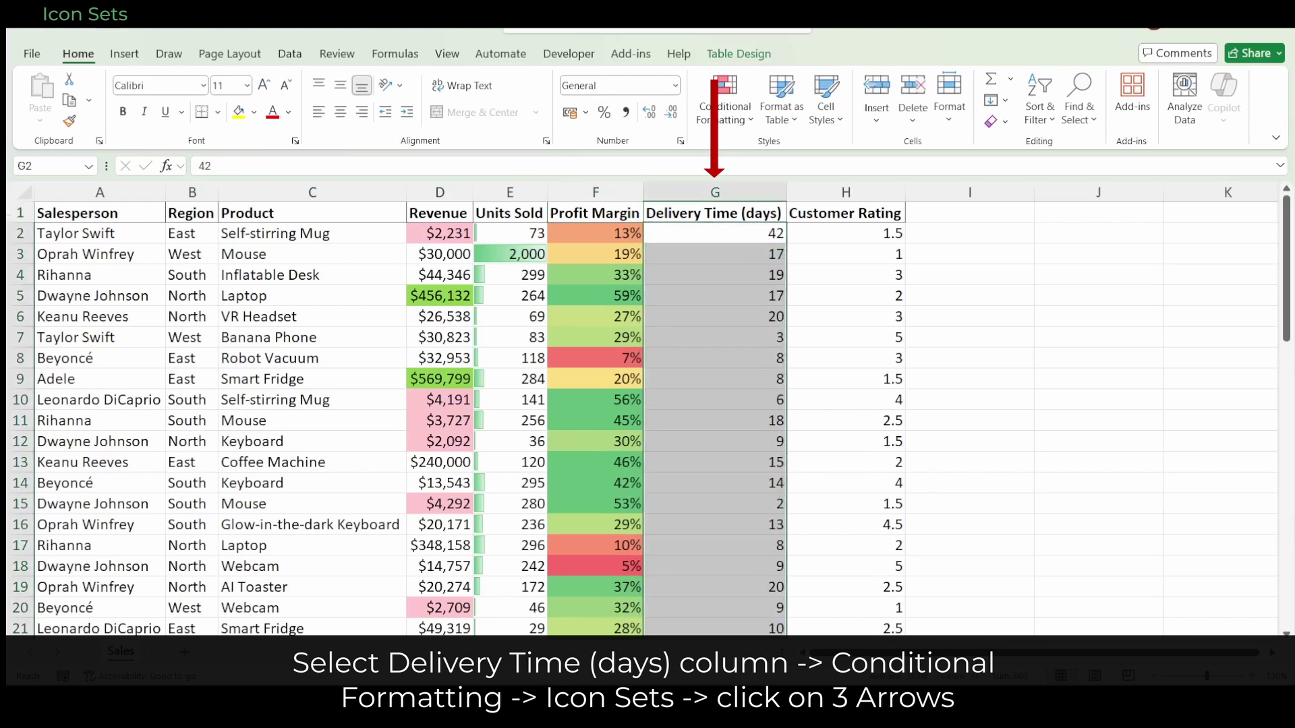
pyautogui.hotkey('alt', 'h')
pyautogui.press('l')
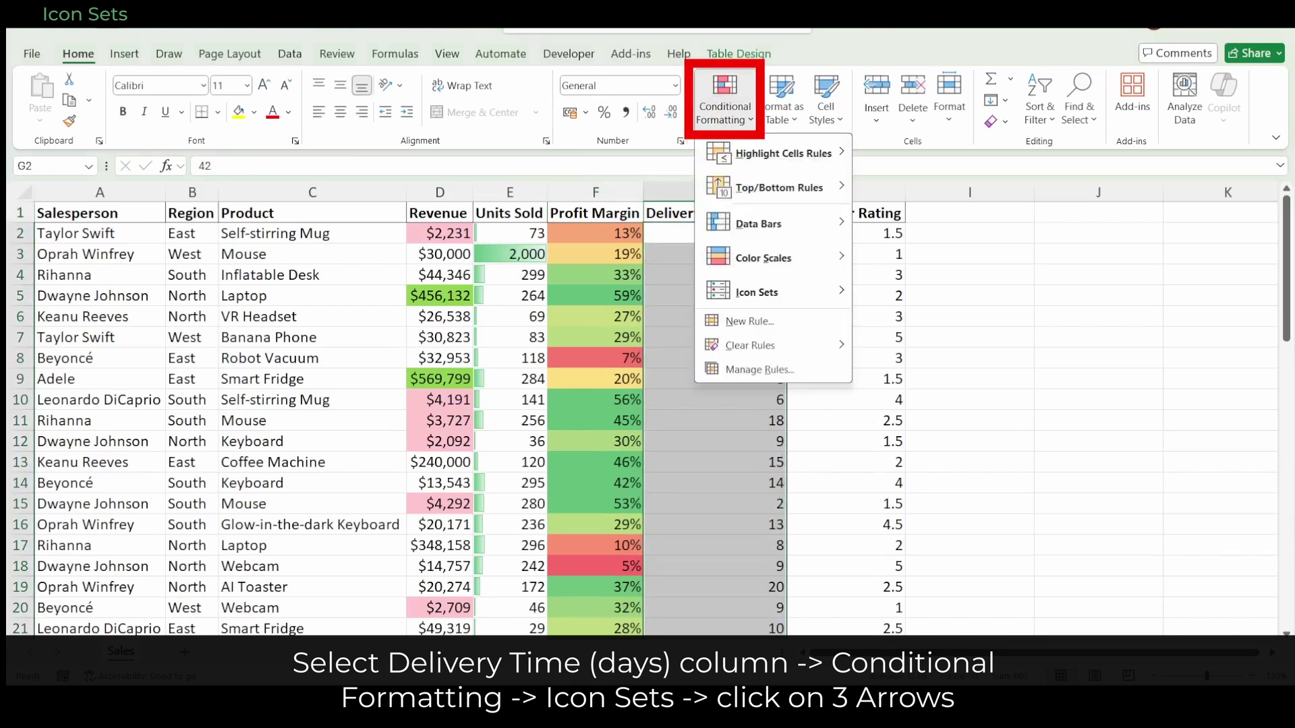
pyautogui.press('Down')
pyautogui.press('Down')
pyautogui.press('Down')
pyautogui.press('Down')
pyautogui.press('Down')
pyautogui.press('Right')
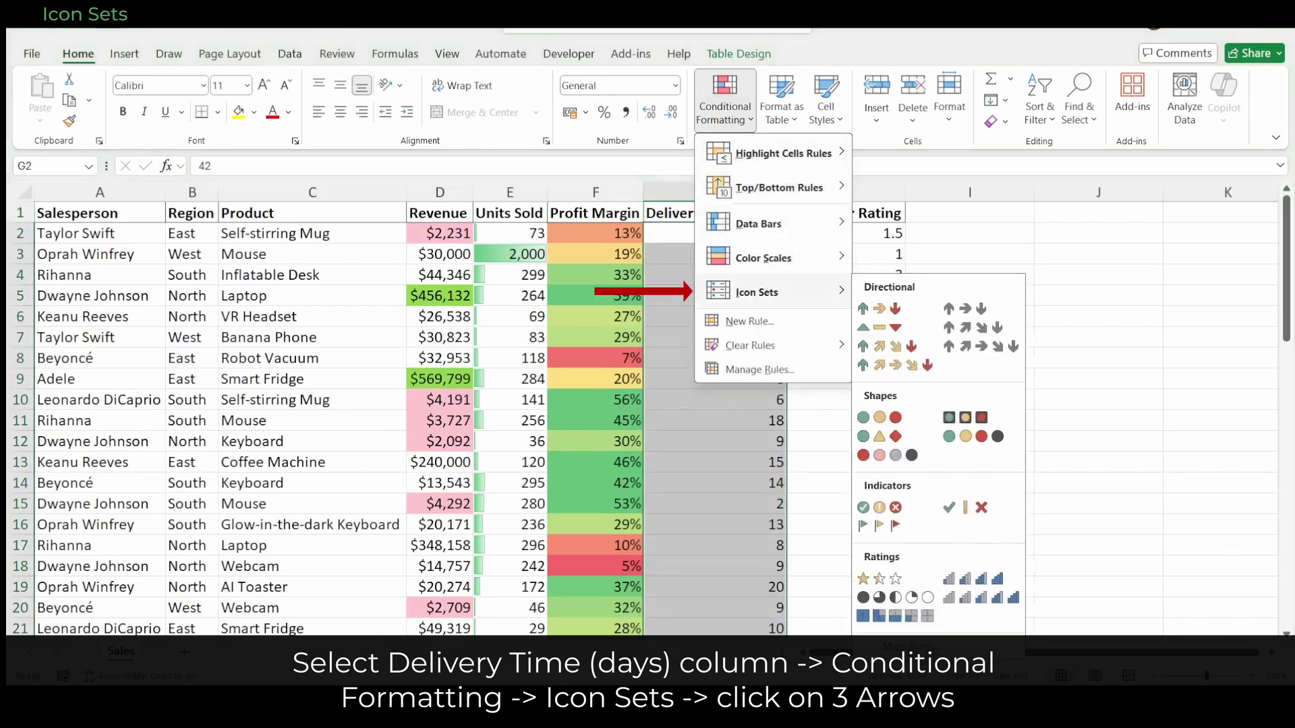
pyautogui.press('Down')
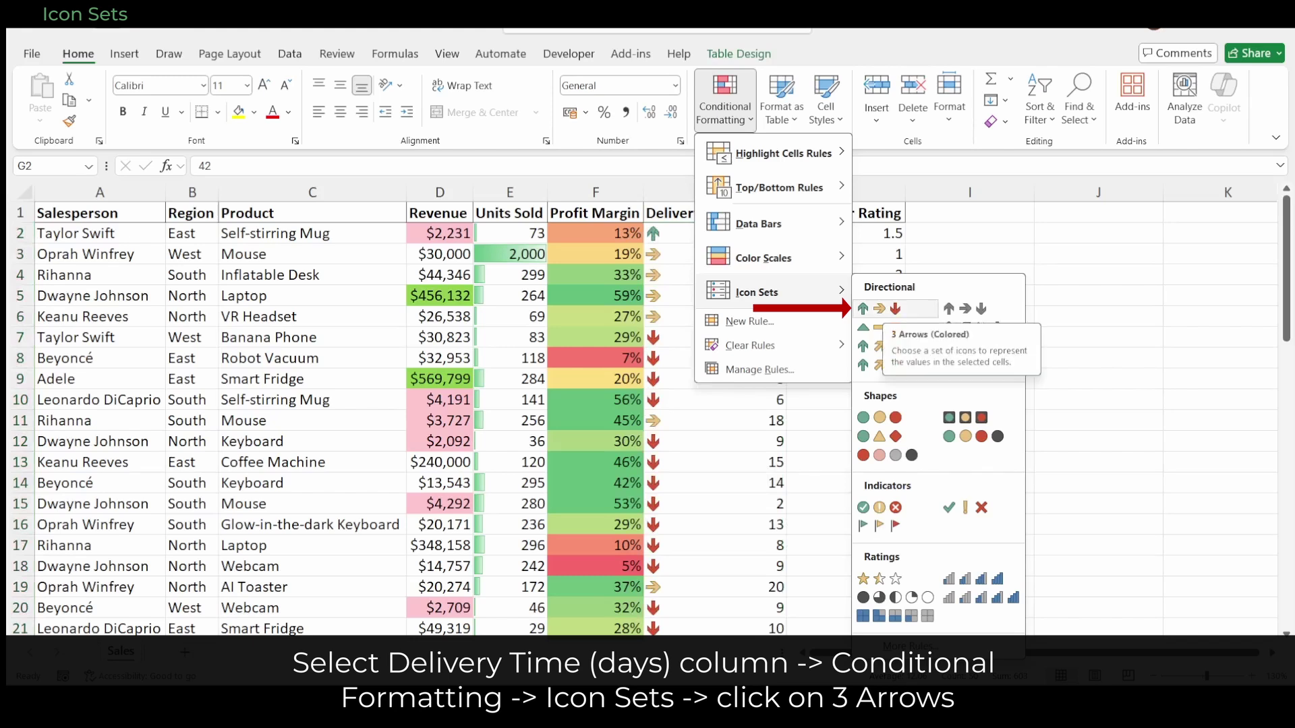
pyautogui.press('Return')
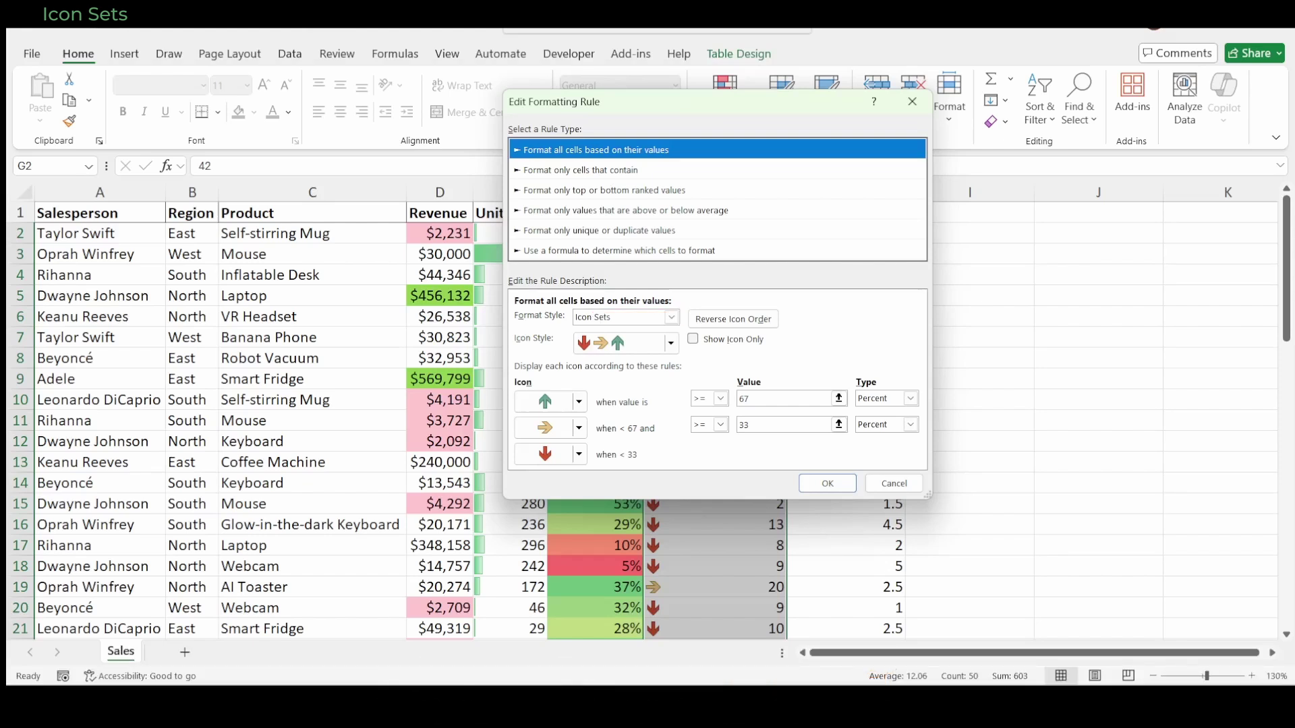
# Step: Reverse the delivery arrow order so red marks the highest, keeping the red down arrow and greater-or-equal cutoff
pyautogui.hotkey('alt', 'e')
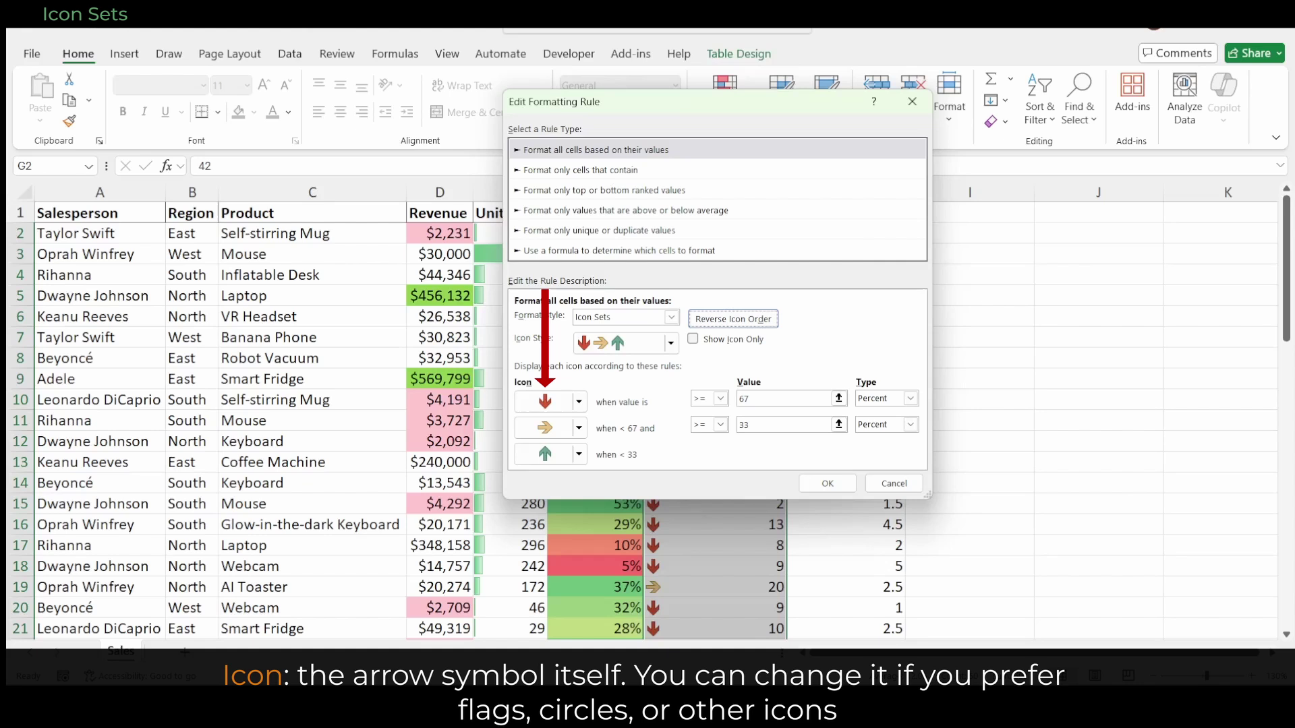
pyautogui.hotkey('alt', 'Down')
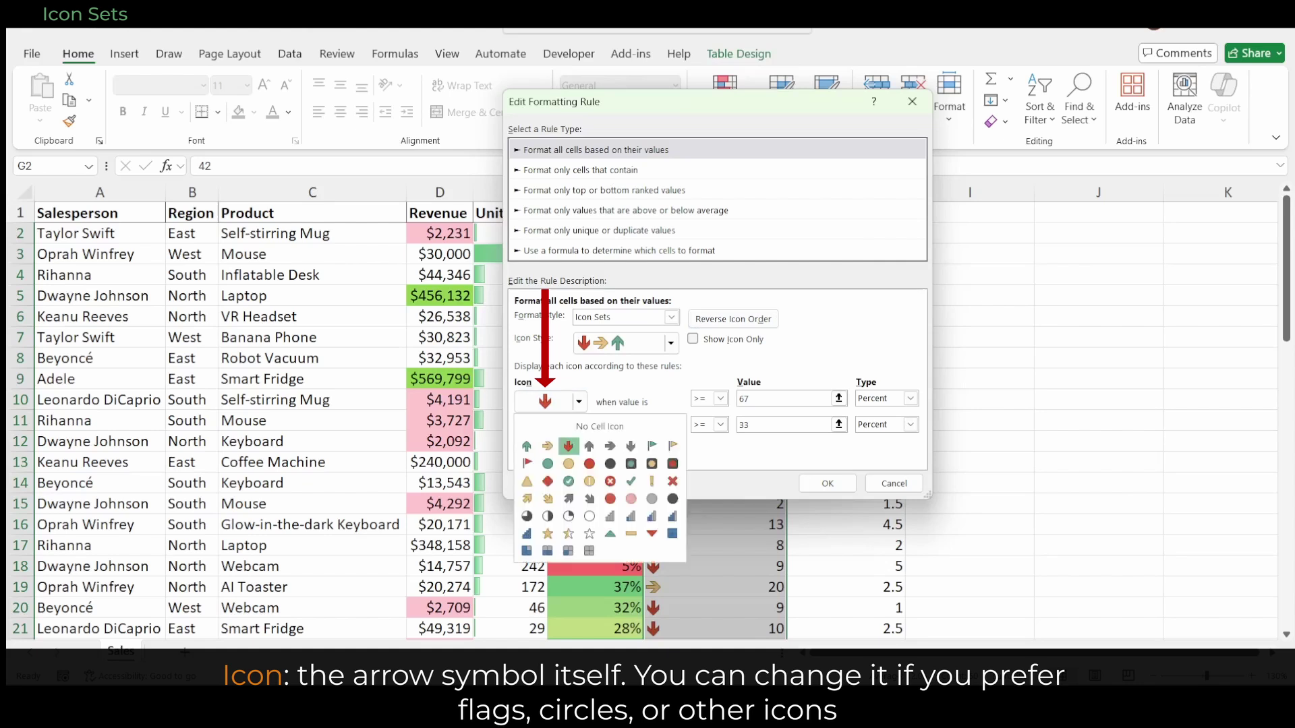
pyautogui.press('Escape')
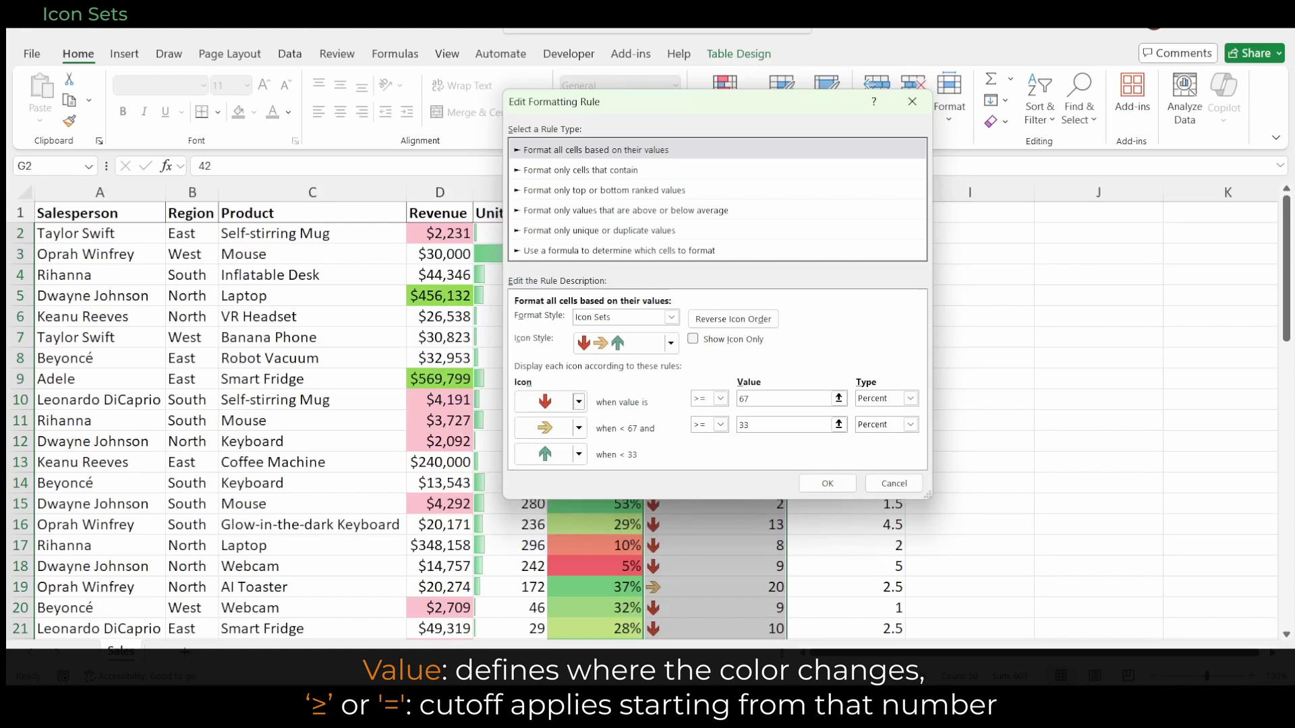
pyautogui.hotkey('alt', 'Down')
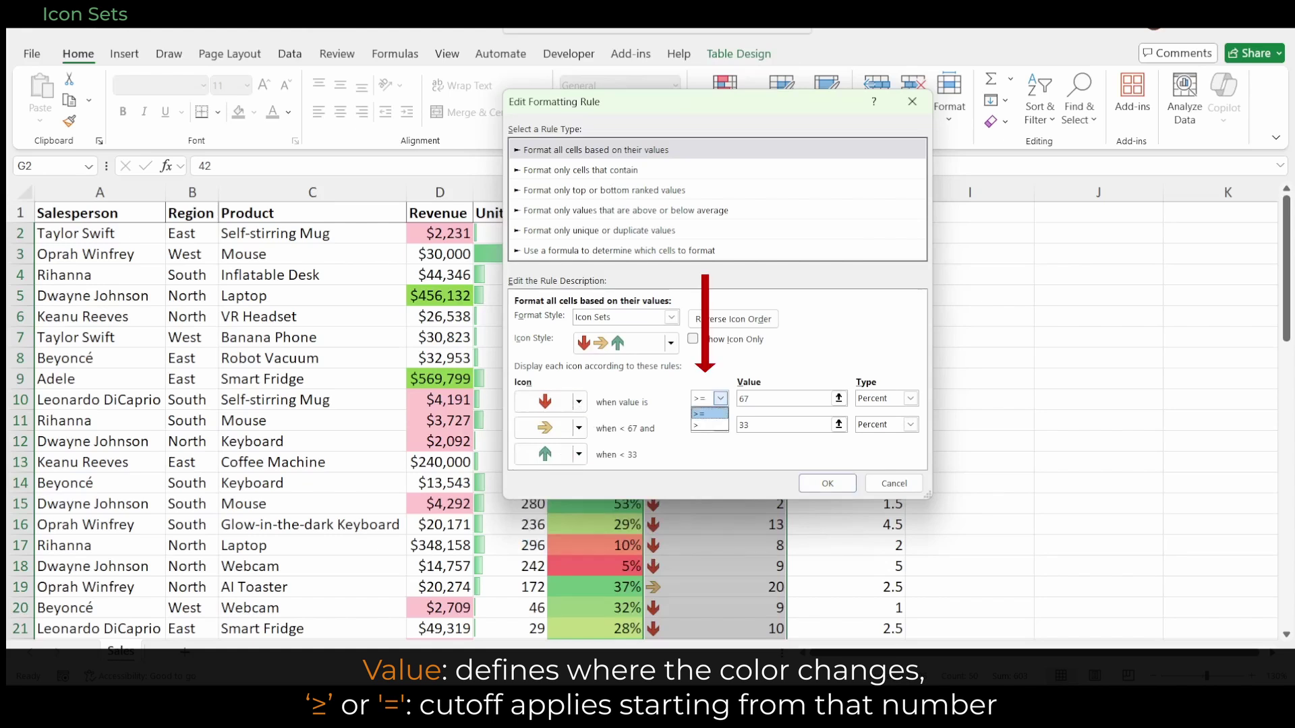
pyautogui.press('Return')
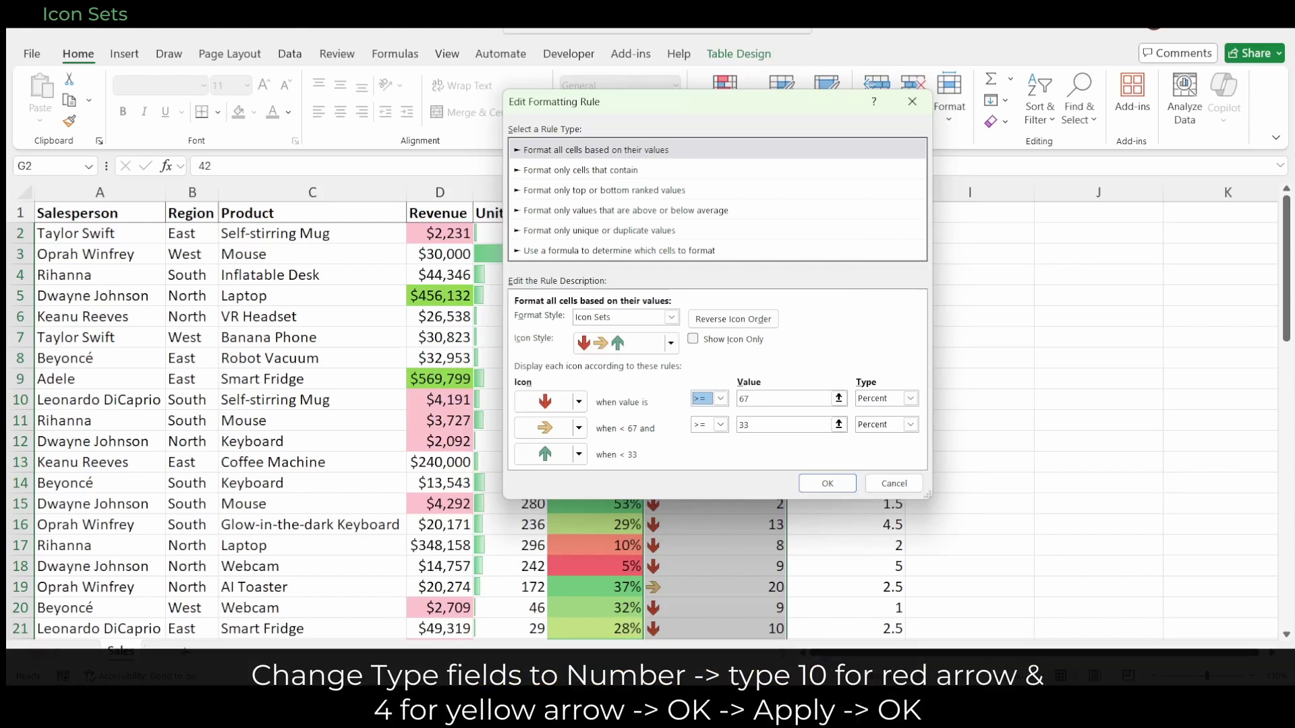
# Step: Make both arrow cutoffs plain Number type with values 10 and 4
pyautogui.click(910, 398)
pyautogui.click(873, 413)
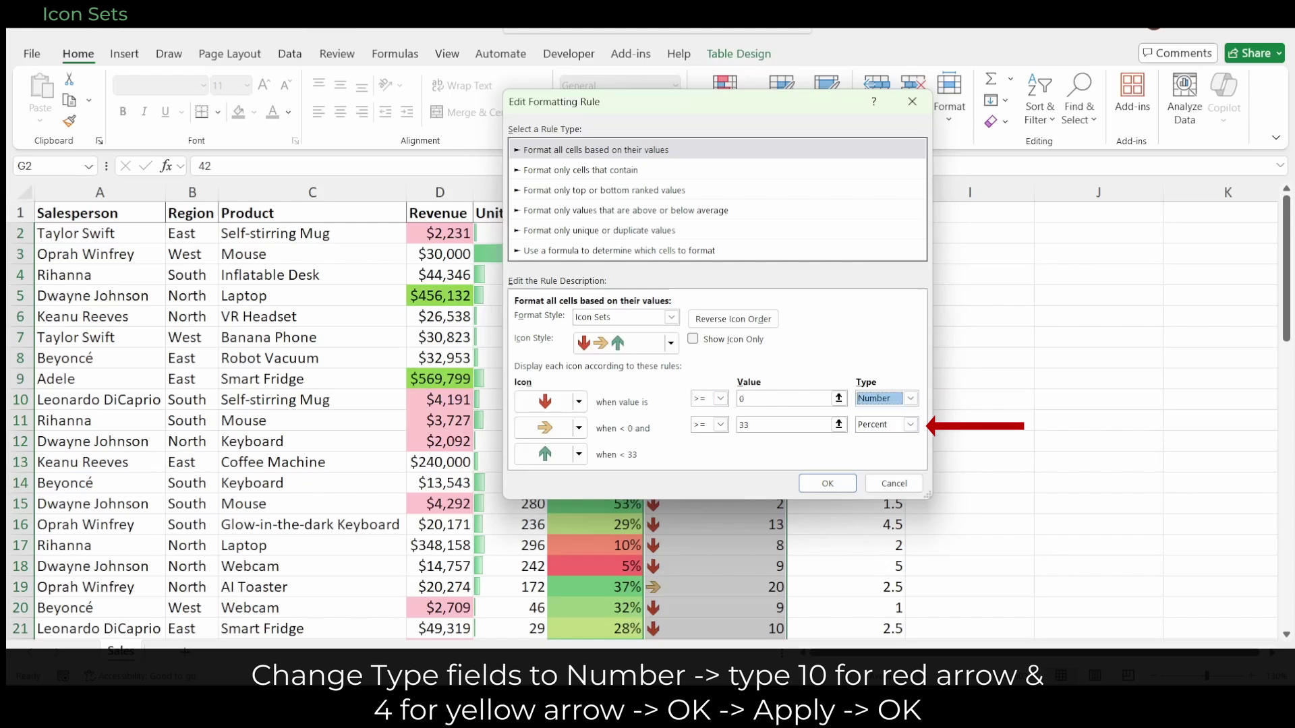
pyautogui.click(911, 424)
pyautogui.click(873, 439)
pyautogui.doubleClick(785, 398)
pyautogui.write('1')
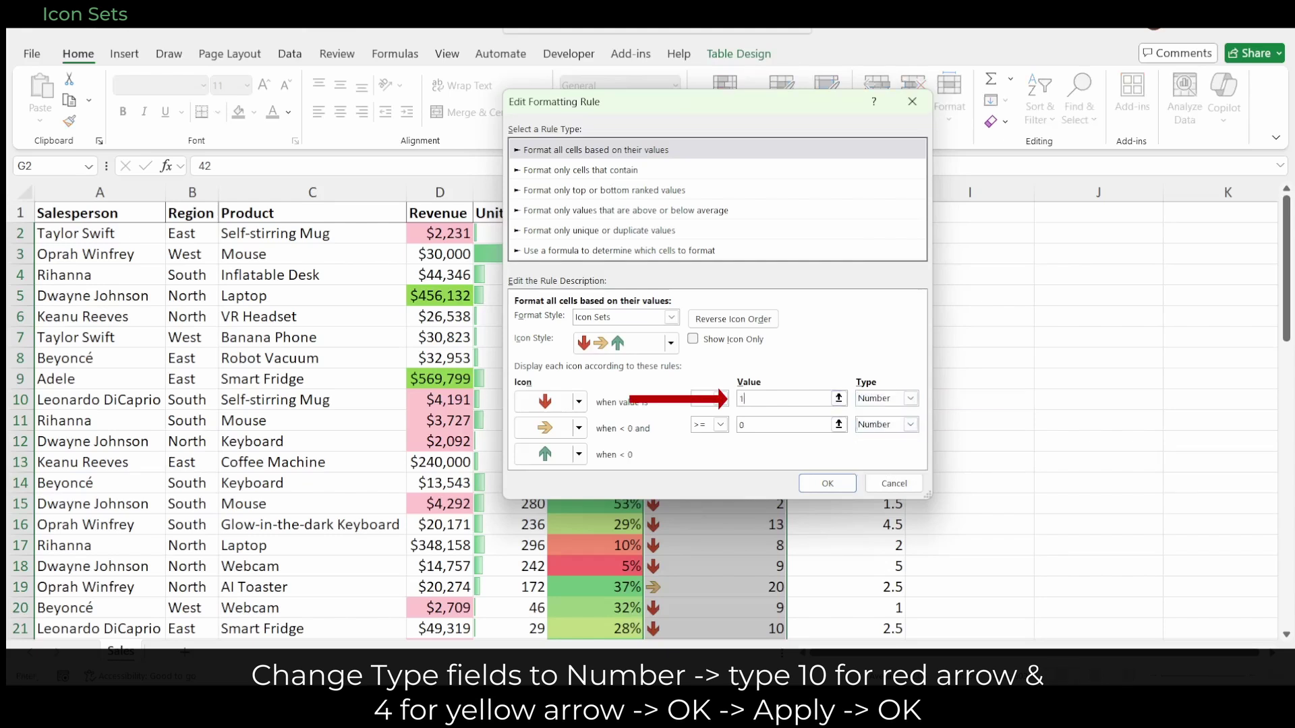
pyautogui.write('0')
pyautogui.write('4')
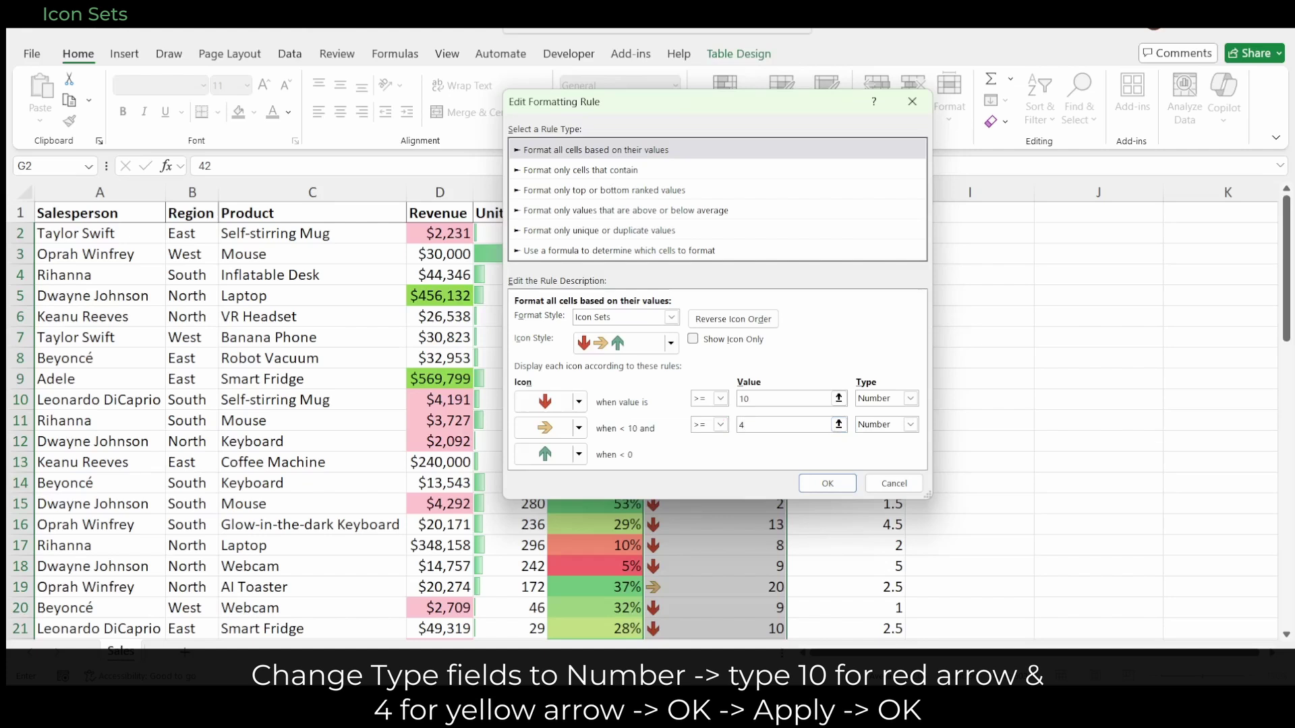
# Step: Confirm and apply the day-threshold arrow rule, then clear the Delivery Time selection
pyautogui.press('Return')
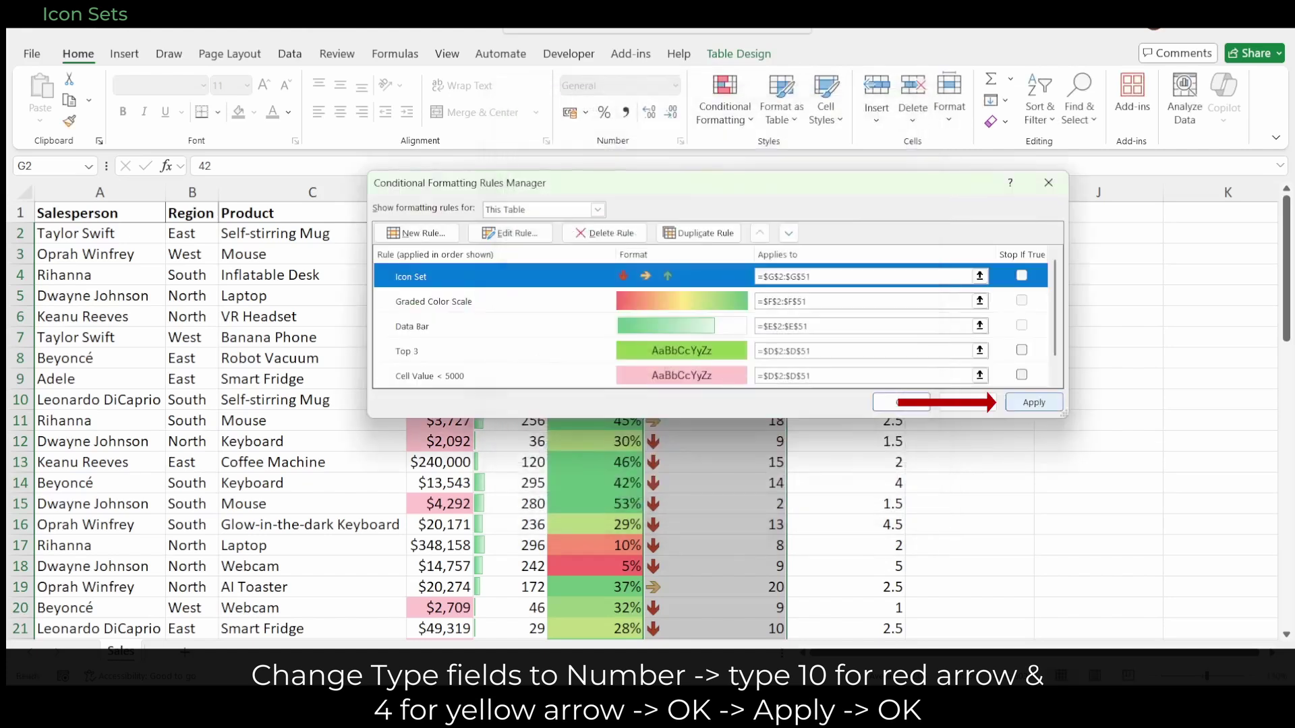
pyautogui.hotkey('alt', 'a')
pyautogui.press('Return')
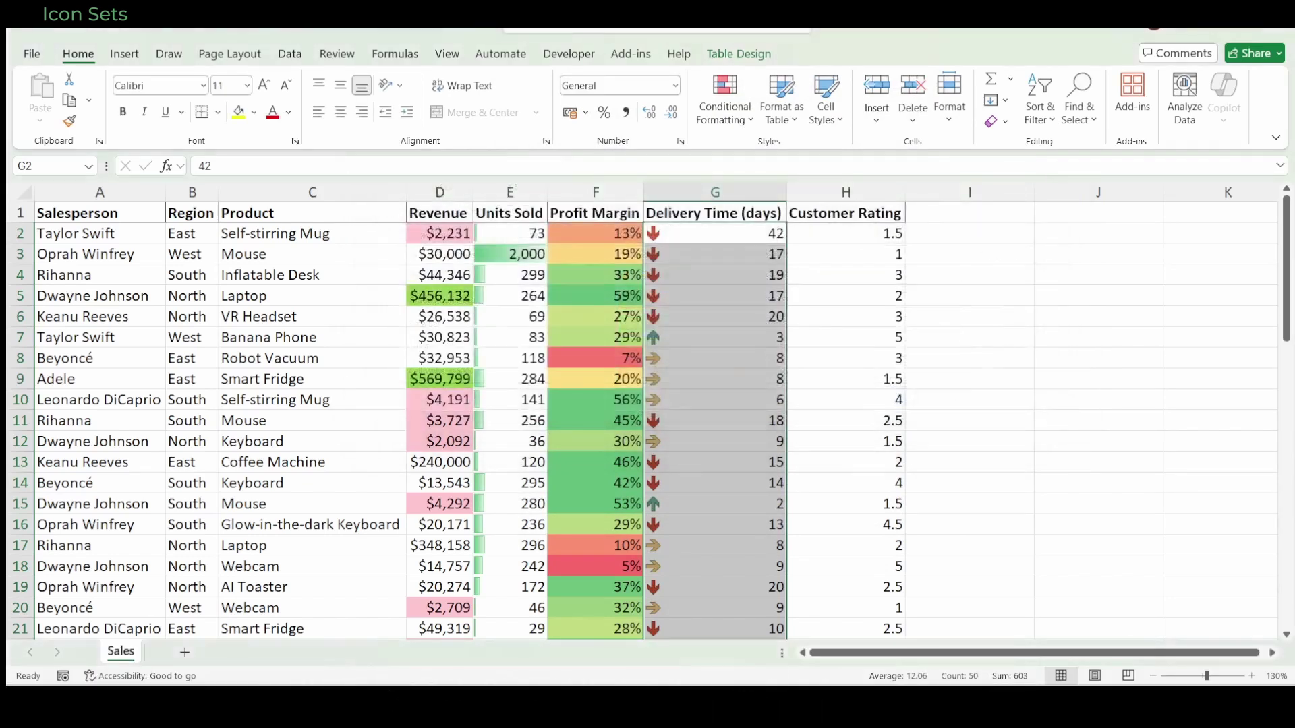
pyautogui.press('Up')
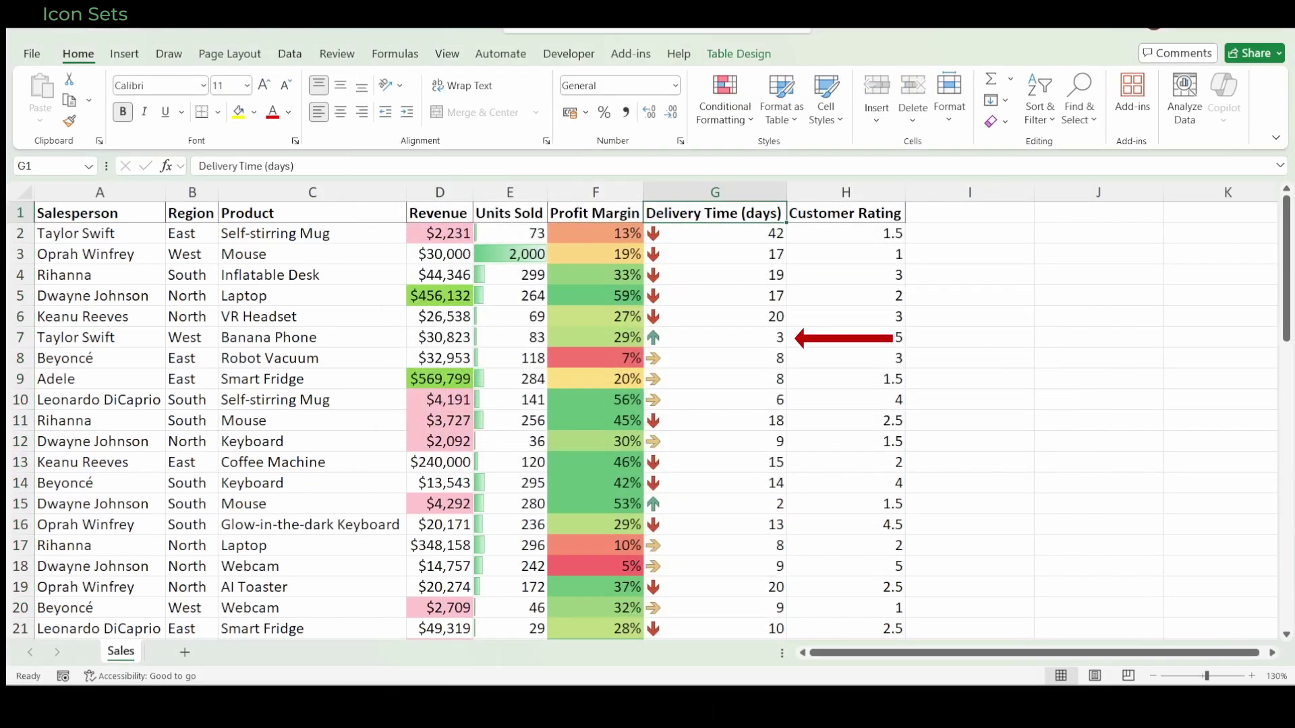